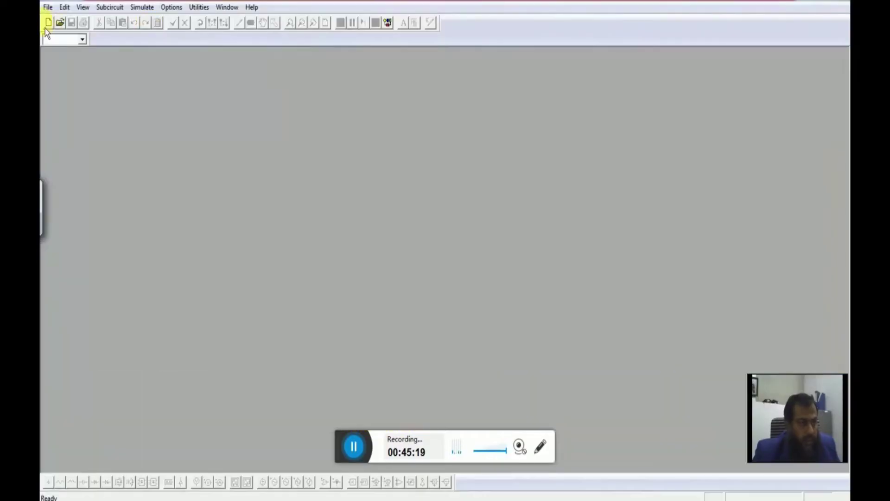
# Step: Create a new schematic, maximize its window, and place a vertical DC voltage source on the sheet
pyautogui.click(48, 23)
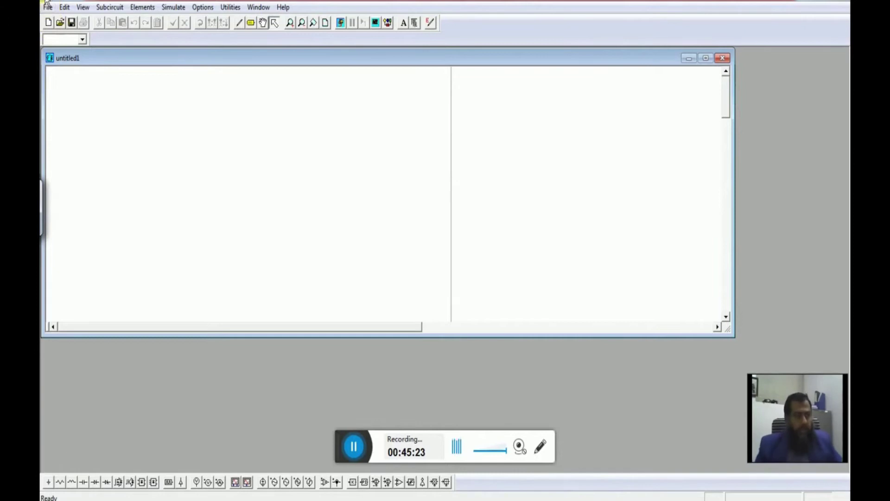
pyautogui.doubleClick(551, 59)
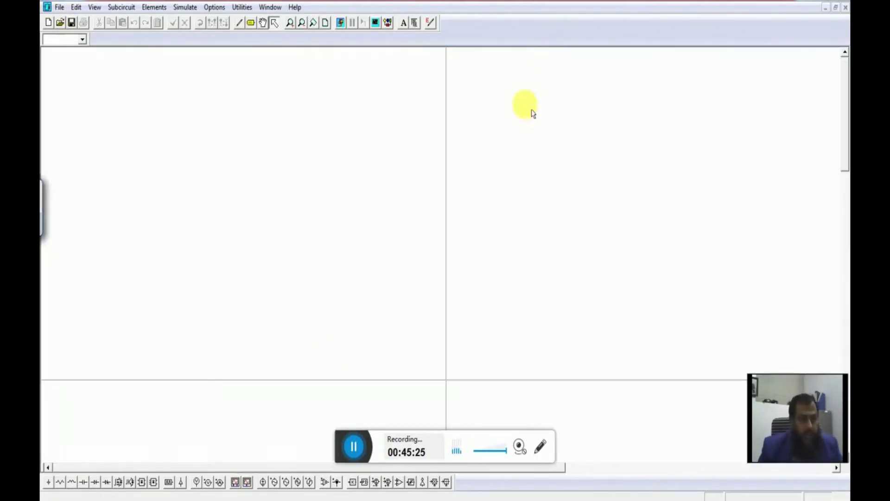
pyautogui.click(264, 483)
pyautogui.click(242, 187)
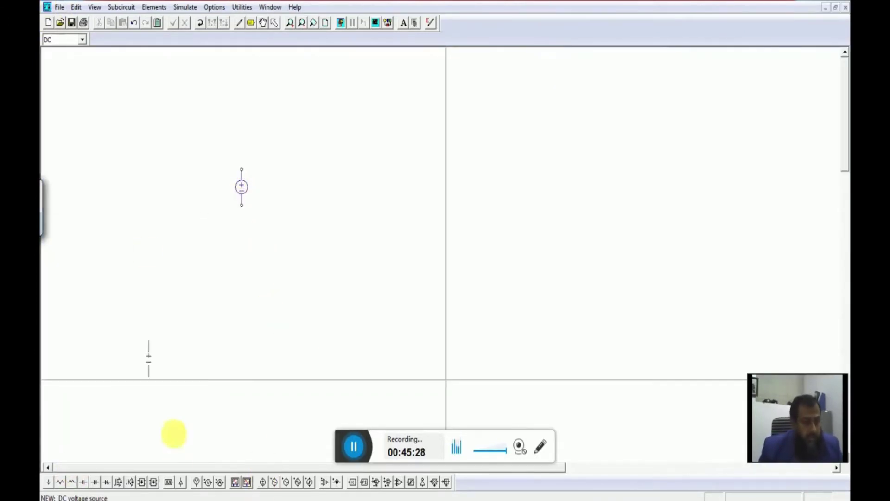
# Step: Place four MOSFET switches to the right of the DC source, arranged as the upper and lower switches of two bridge legs
pyautogui.click(130, 482)
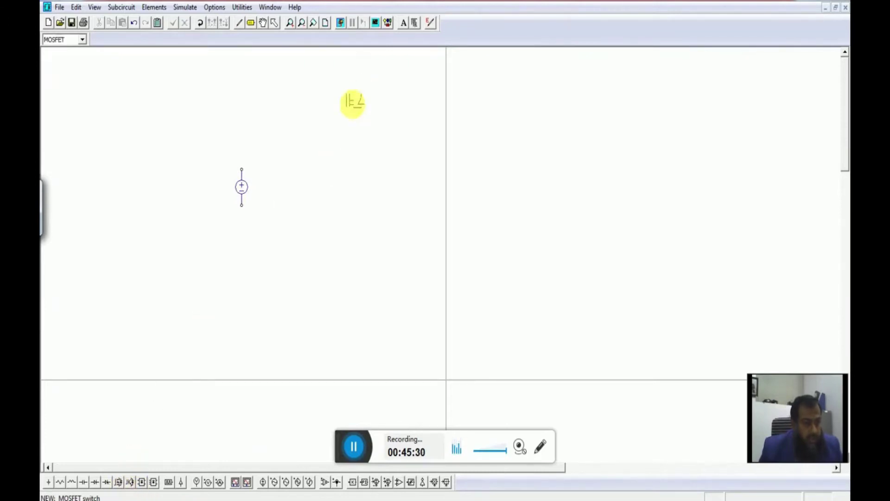
pyautogui.click(345, 106)
pyautogui.click(467, 101)
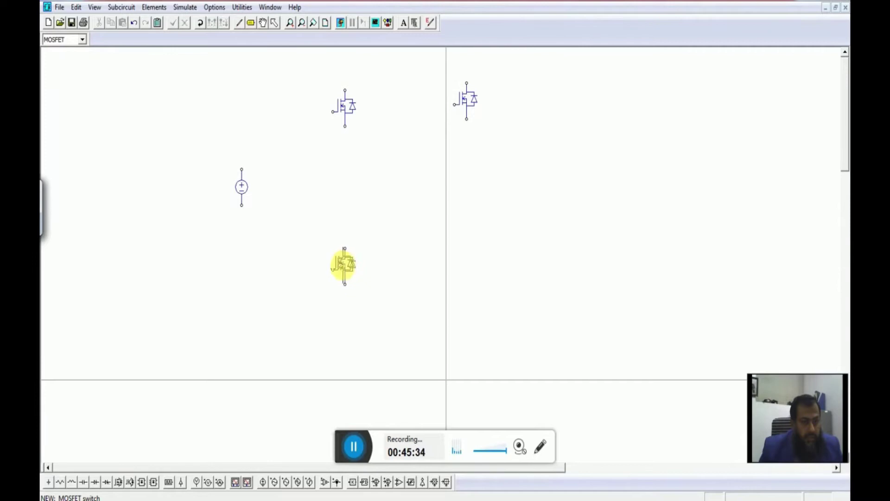
pyautogui.click(344, 266)
pyautogui.click(466, 265)
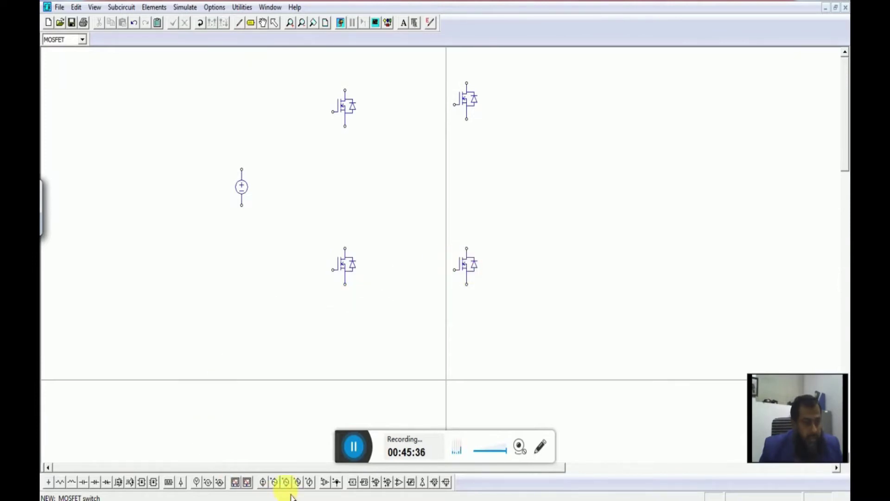
# Step: Place a horizontal resistor and an inductor in series between the two MOSFET legs as the load
pyautogui.click(60, 482)
pyautogui.click(395, 171)
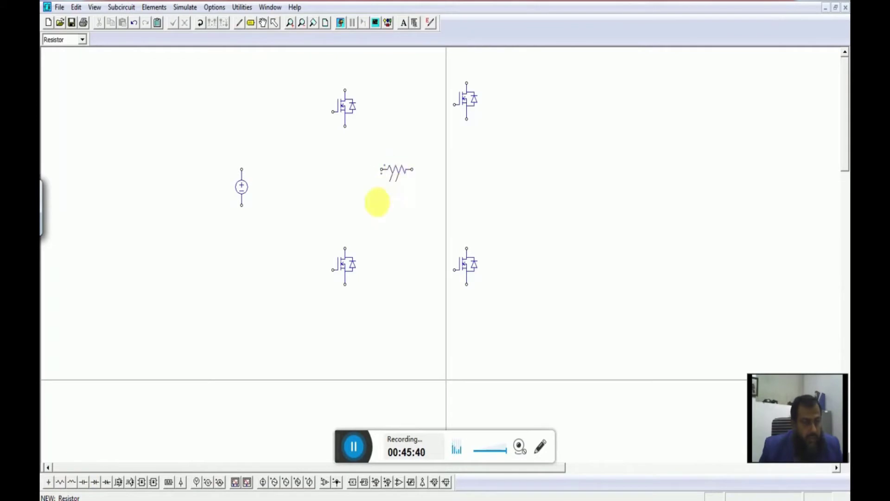
pyautogui.click(71, 483)
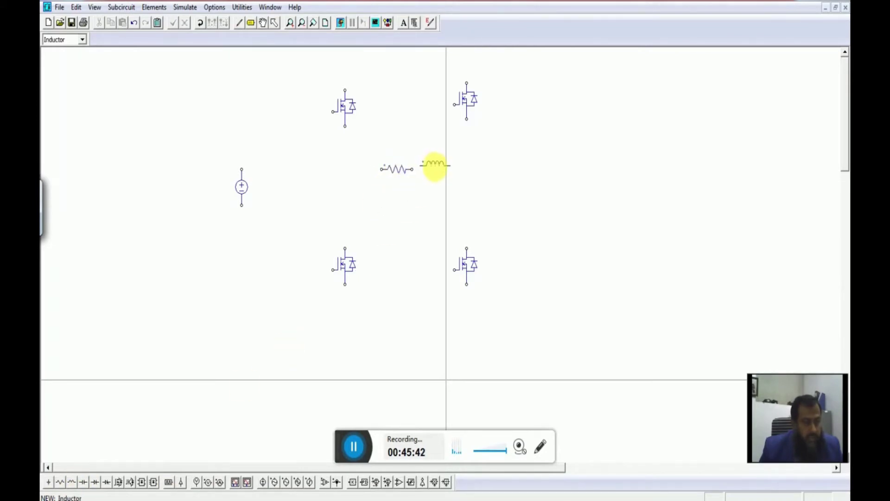
pyautogui.click(426, 172)
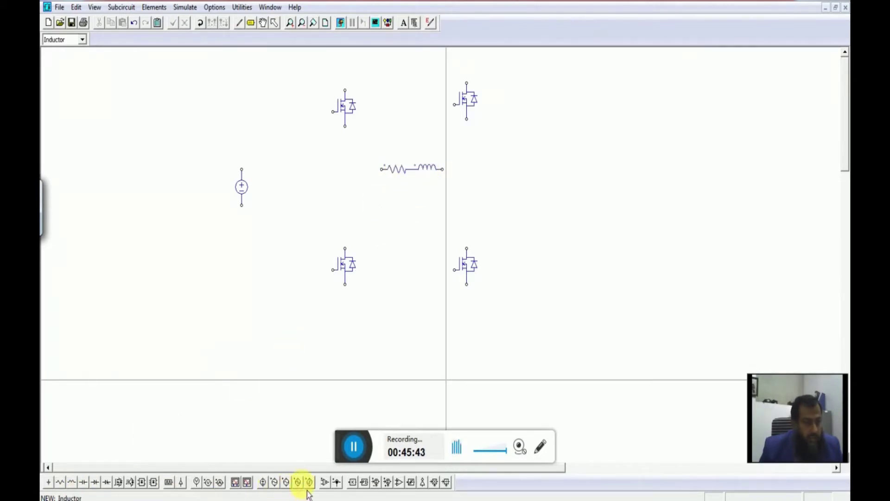
# Step: Add one current sensor above the DC source and another in series ahead of the load resistor
pyautogui.click(337, 483)
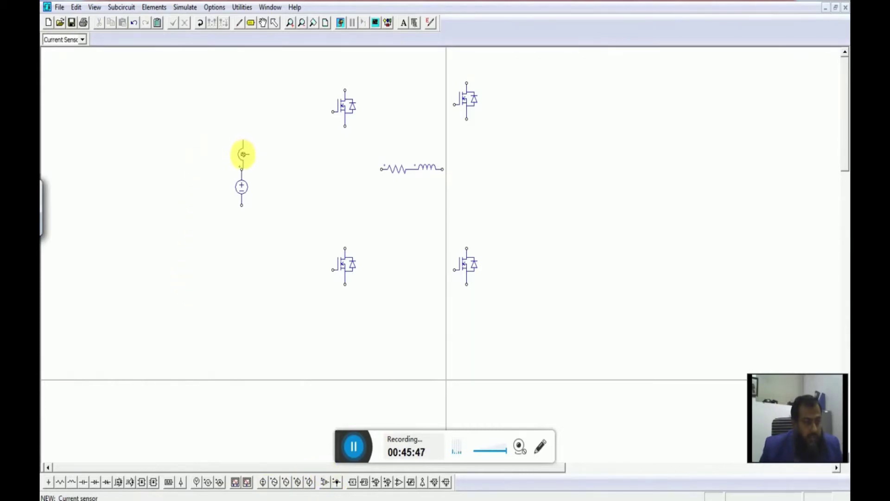
pyautogui.click(242, 156)
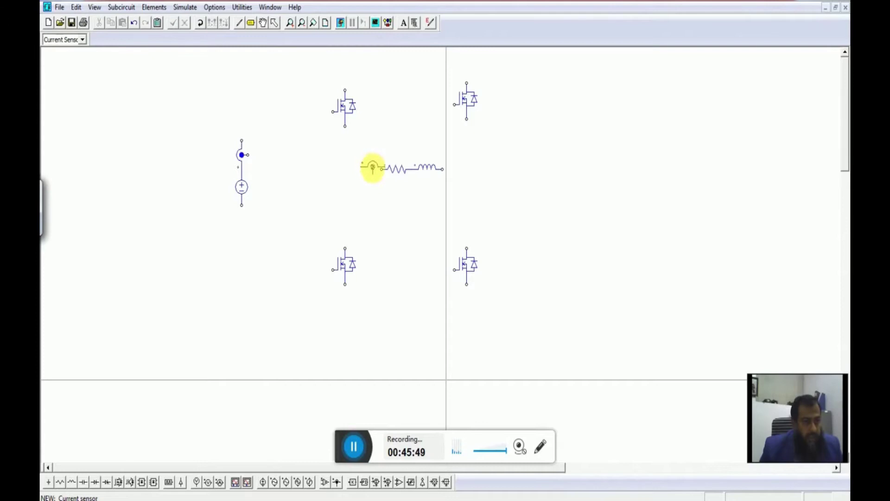
pyautogui.click(369, 169)
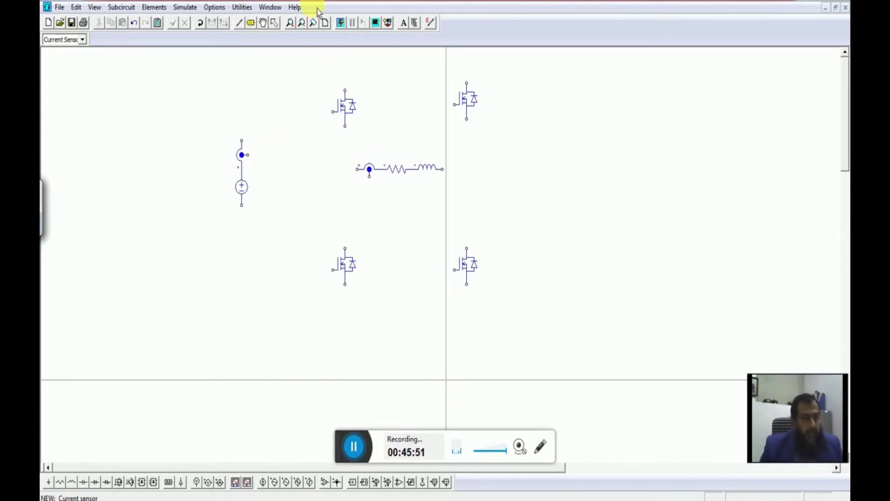
# Step: Wire the DC source and its current sensor to both MOSFET legs, and connect the series load branch between the leg midpoints
pyautogui.click(245, 21)
pyautogui.moveTo(345, 90); pyautogui.dragTo(280, 69)
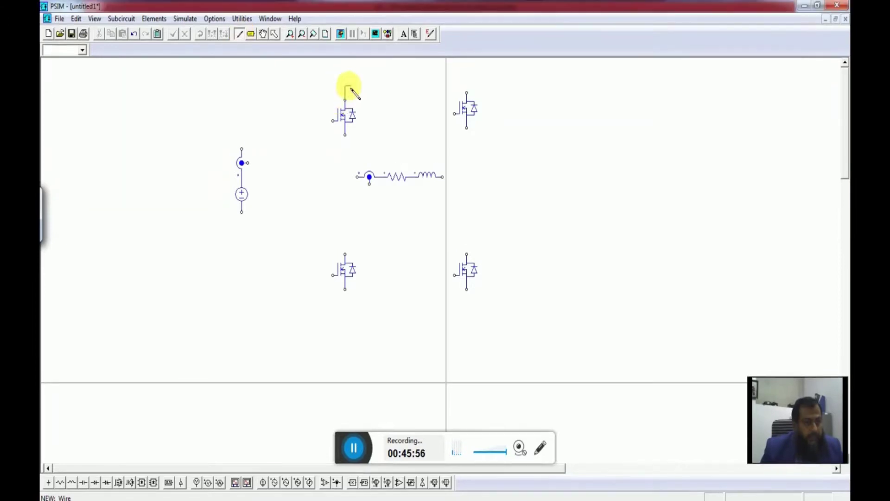
pyautogui.moveTo(348, 90)
pyautogui.mouseDown()
pyautogui.moveTo(241, 148)
pyautogui.moveTo(467, 100)
pyautogui.moveTo(467, 252)
pyautogui.mouseUp()
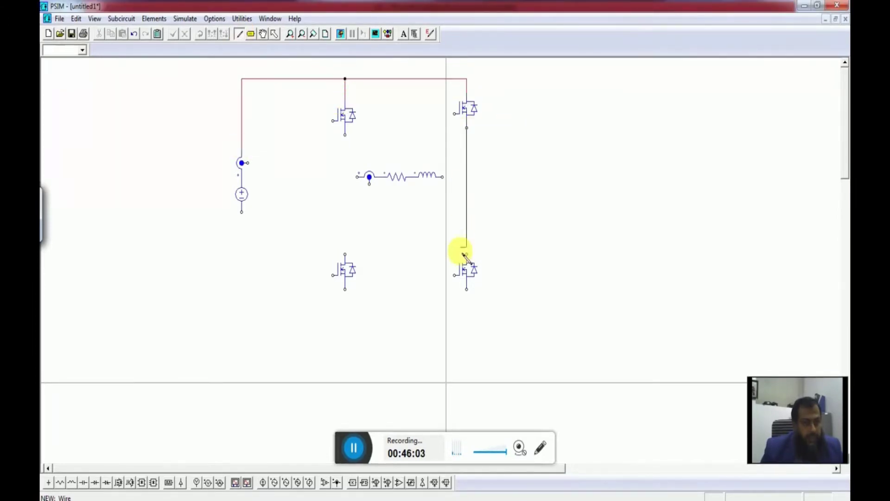
pyautogui.moveTo(467, 289)
pyautogui.mouseDown()
pyautogui.moveTo(377, 354)
pyautogui.moveTo(241, 213)
pyautogui.mouseUp()
pyautogui.moveTo(345, 289); pyautogui.dragTo(345, 338)
pyautogui.moveTo(345, 134); pyautogui.dragTo(345, 254)
pyautogui.moveTo(345, 176); pyautogui.dragTo(358, 177)
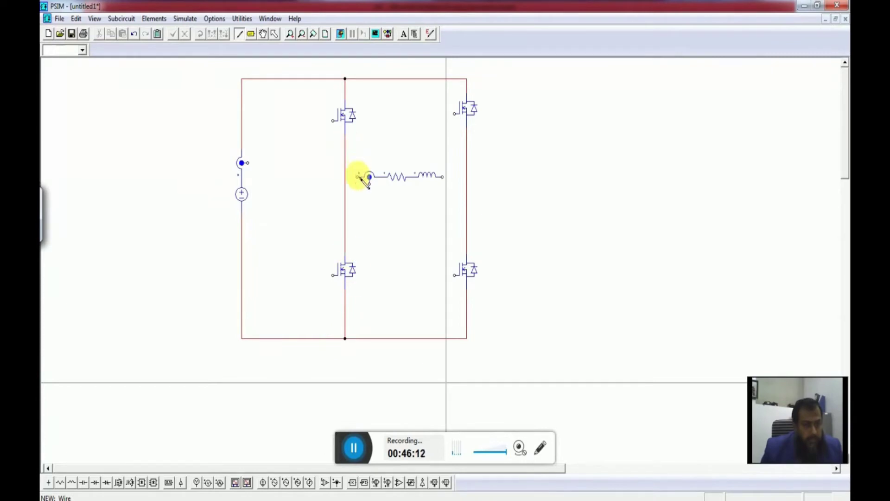
pyautogui.moveTo(443, 177); pyautogui.dragTo(467, 177)
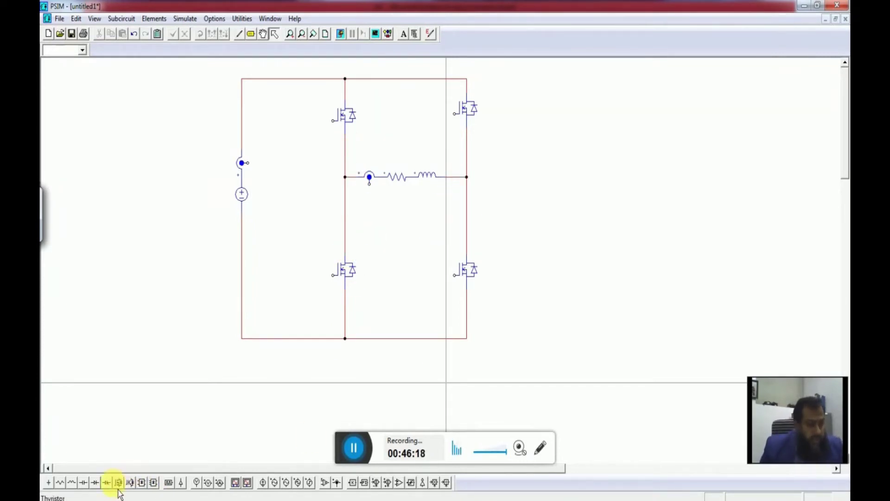
# Step: Attach a gating block to the gate of each of the four MOSFETs
pyautogui.click(169, 483)
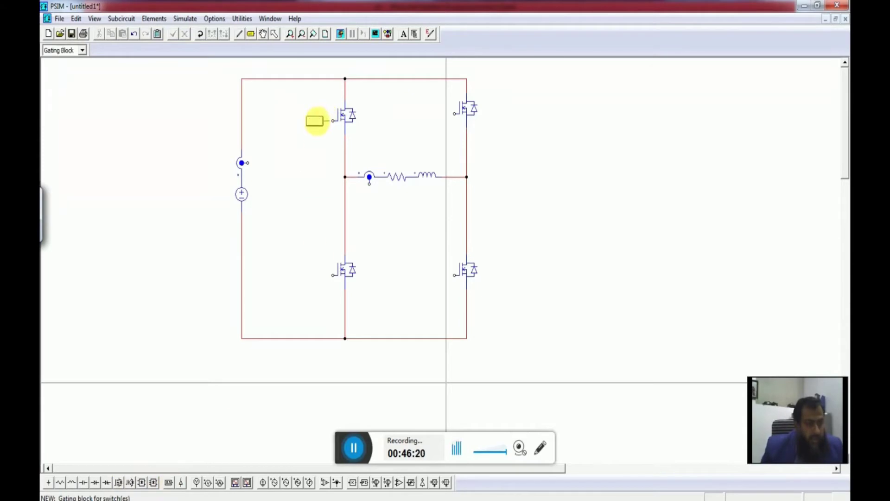
pyautogui.click(317, 121)
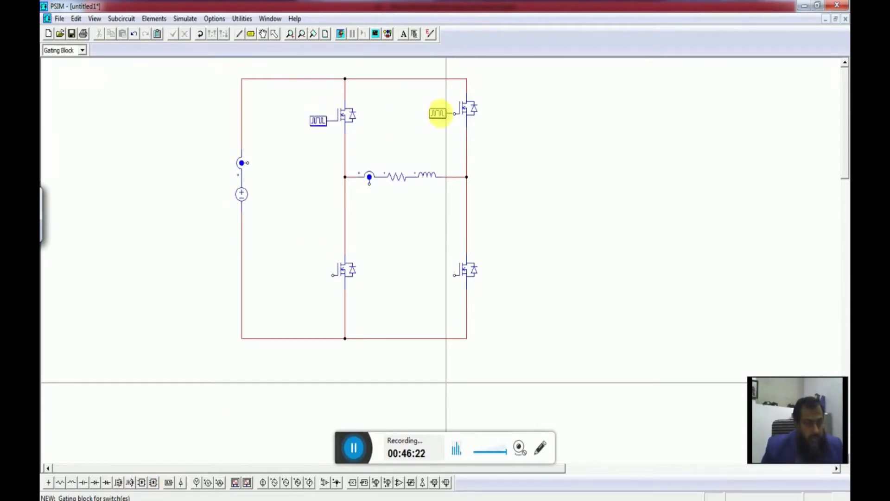
pyautogui.click(438, 113)
pyautogui.click(439, 276)
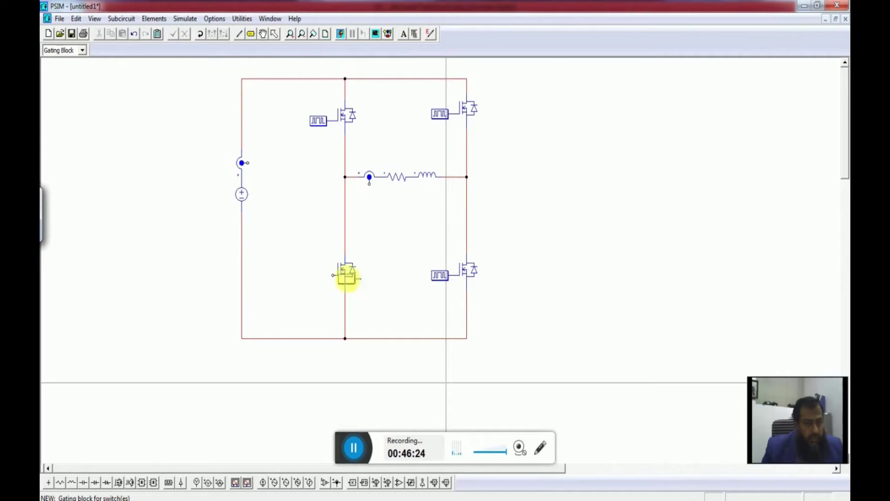
pyautogui.click(320, 275)
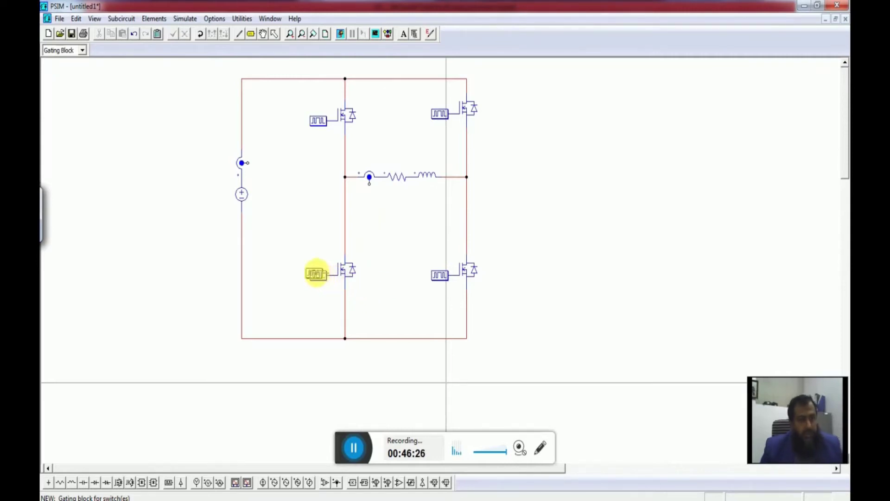
pyautogui.press('Escape')
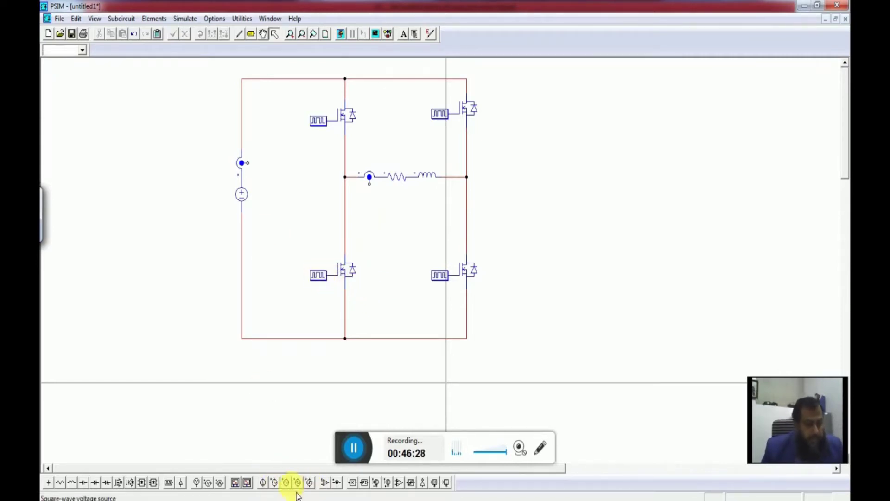
# Step: Attach node-to-ground voltage probes to the outputs of the source and load current sensors
pyautogui.click(208, 483)
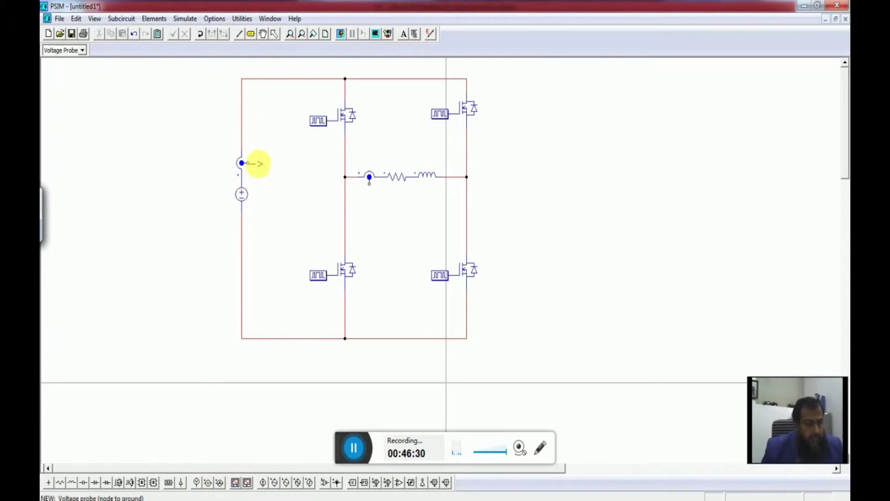
pyautogui.click(260, 163)
pyautogui.press('Escape')
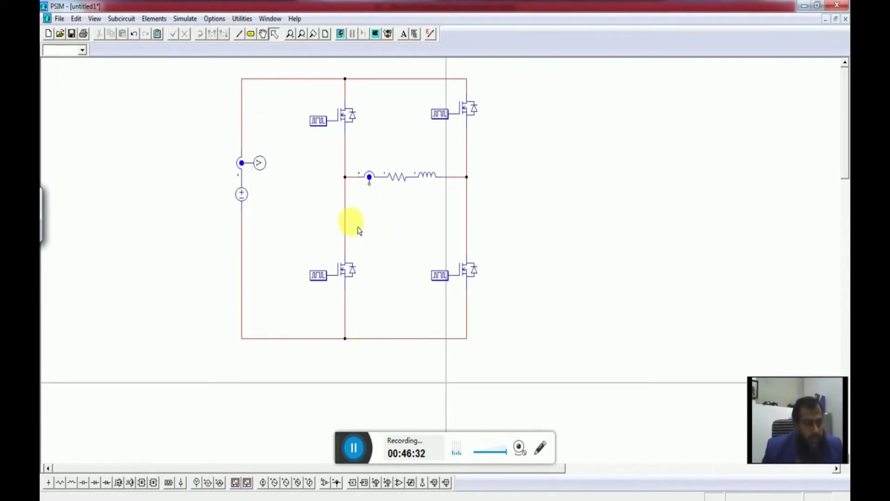
pyautogui.click(207, 482)
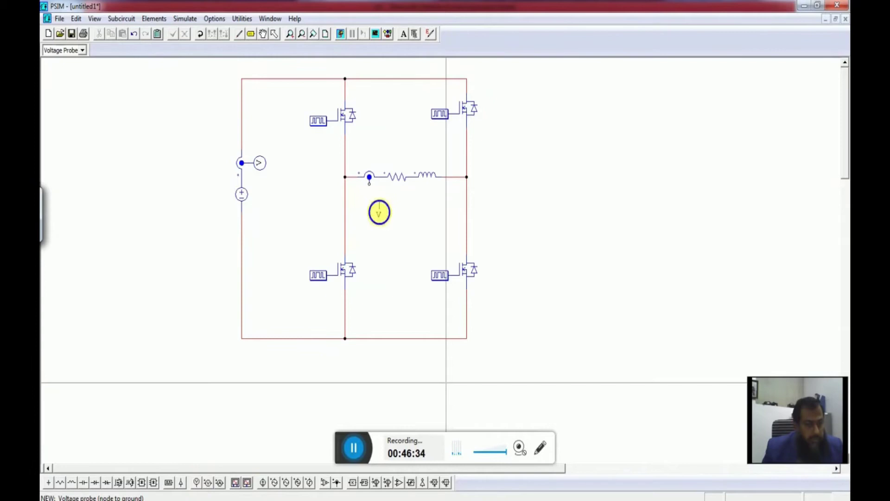
pyautogui.click(368, 197)
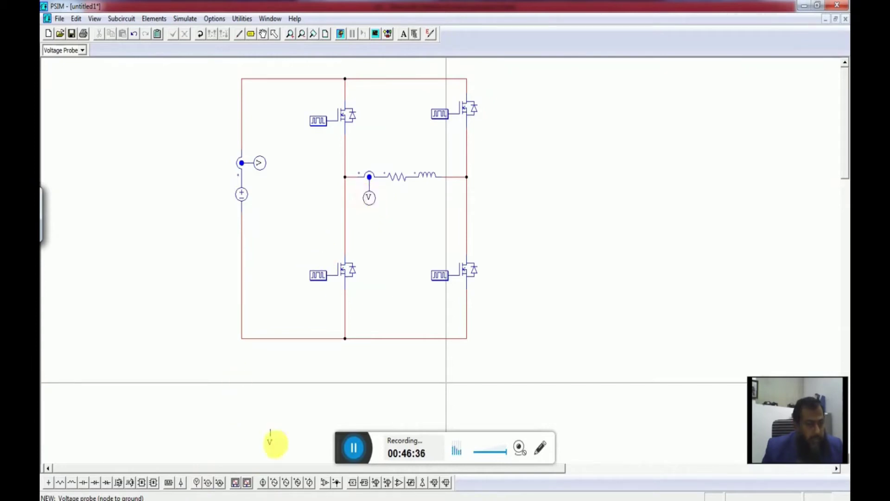
# Step: Add a voltage sensor wired across the series resistor and inductor, with a node-to-ground voltage probe on its output
pyautogui.click(324, 485)
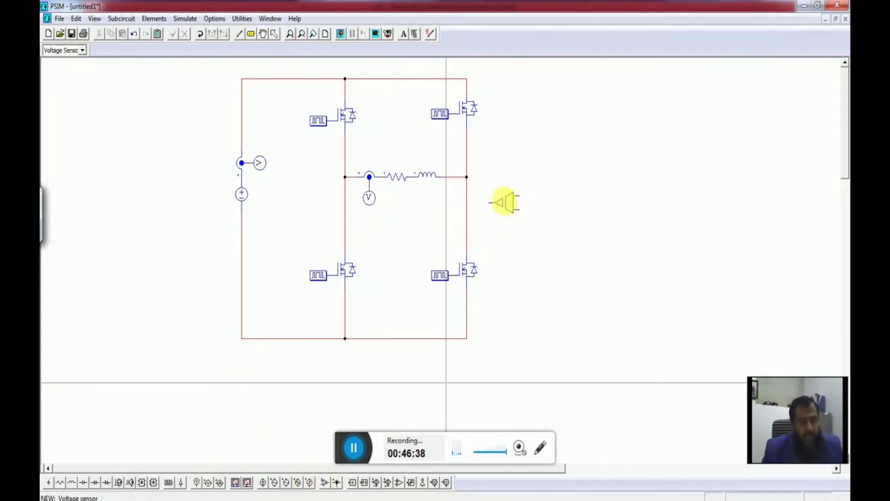
pyautogui.click(398, 132)
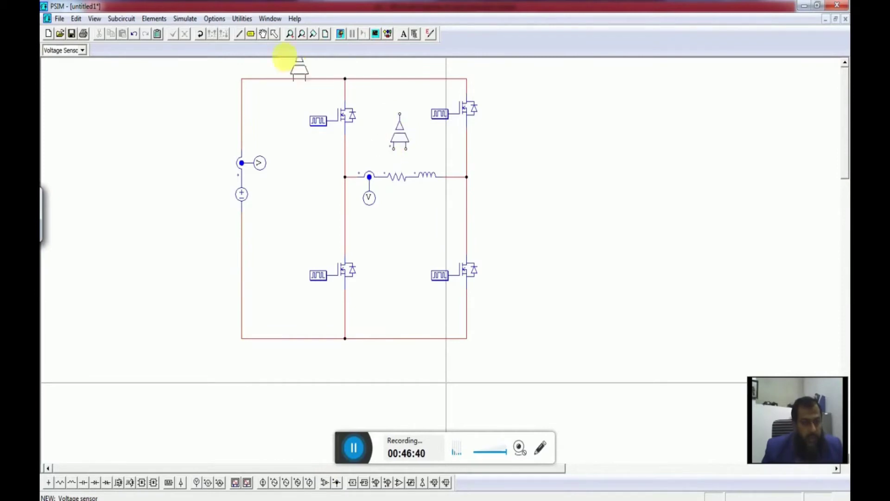
pyautogui.click(239, 33)
pyautogui.moveTo(393, 148)
pyautogui.mouseDown()
pyautogui.moveTo(378, 149)
pyautogui.moveTo(375, 172)
pyautogui.moveTo(420, 149)
pyautogui.moveTo(443, 177)
pyautogui.mouseUp()
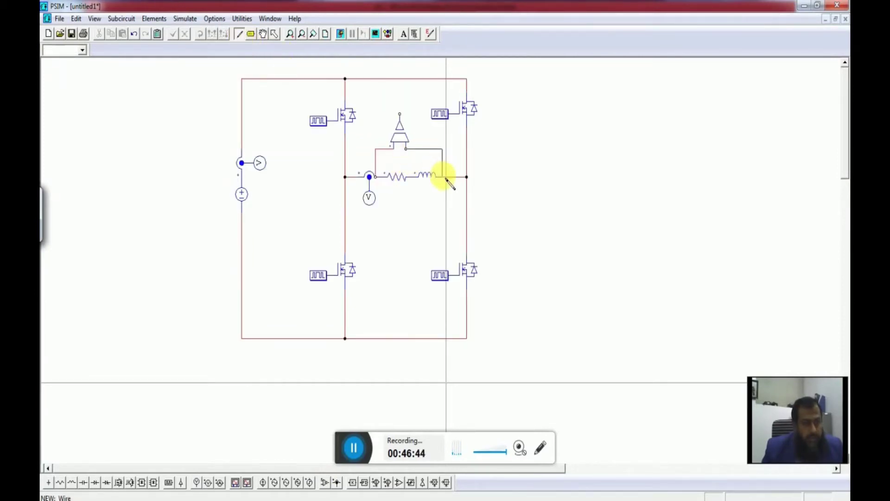
pyautogui.click(206, 486)
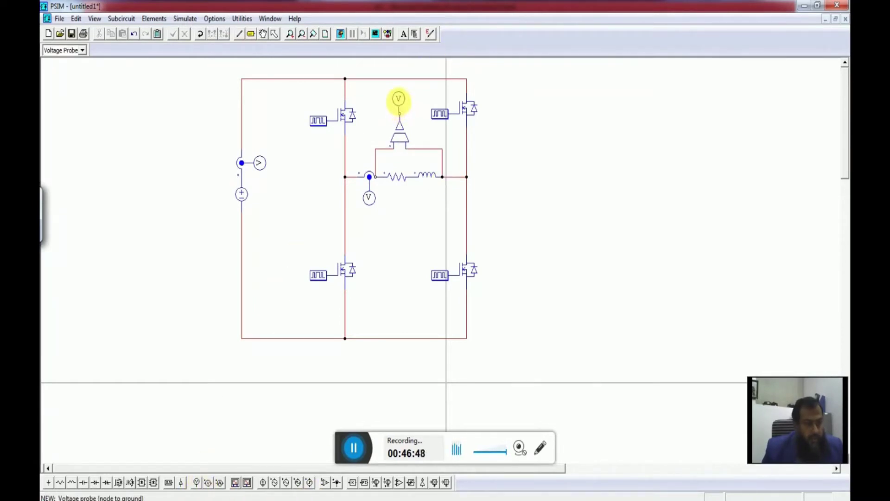
pyautogui.click(400, 99)
# Step: Rename the probe on the DC source's current sensor as Idc
pyautogui.doubleClick(261, 163)
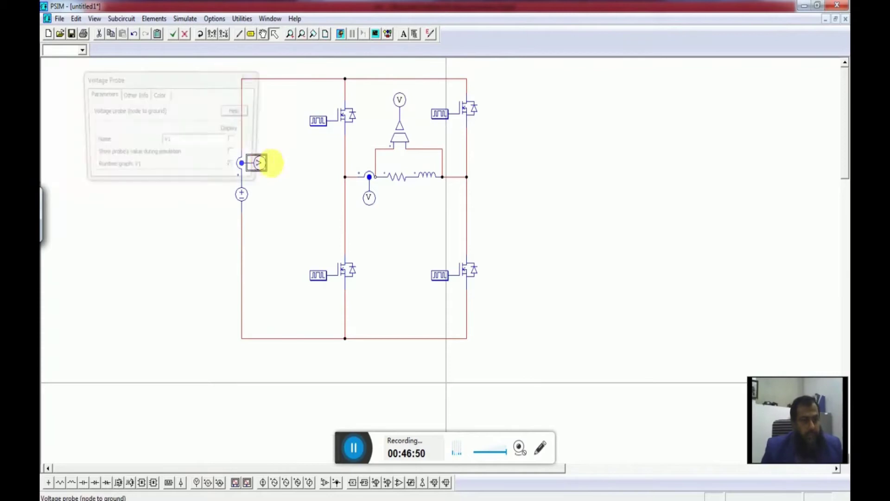
pyautogui.doubleClick(188, 141)
pyautogui.write('OI')
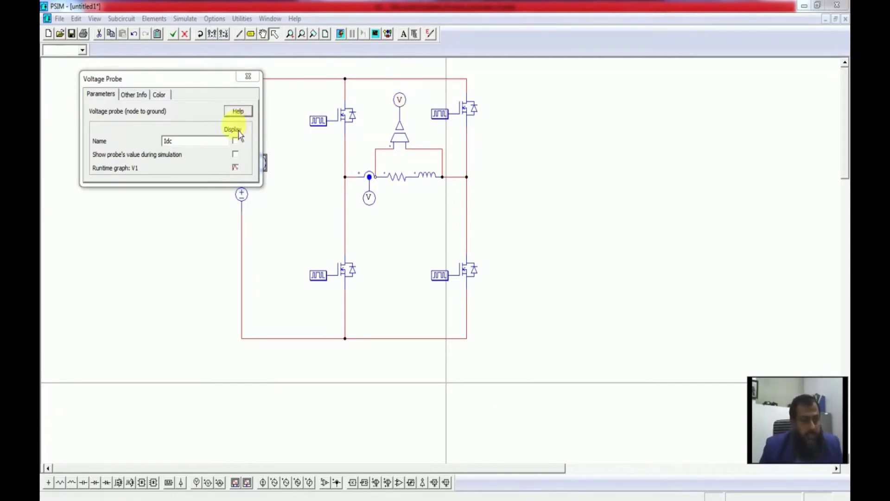
pyautogui.click(253, 78)
# Step: Rename the probe on the load voltage sensor's output
pyautogui.doubleClick(400, 98)
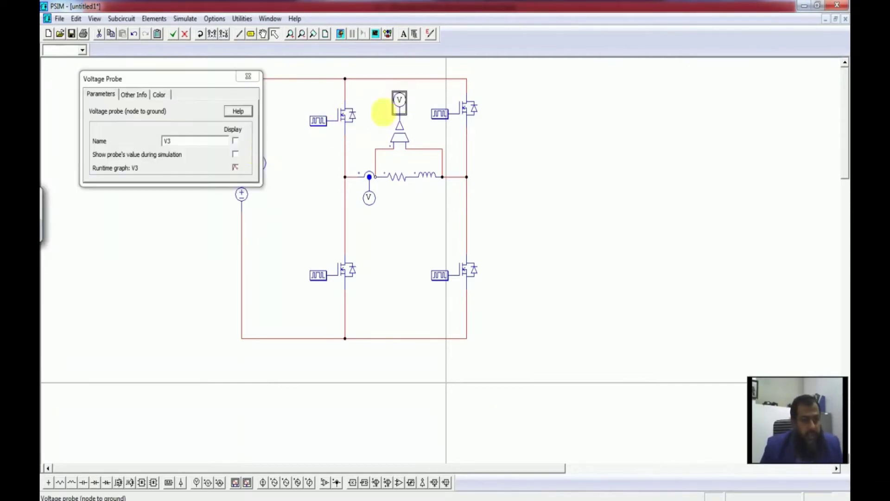
pyautogui.click(195, 154)
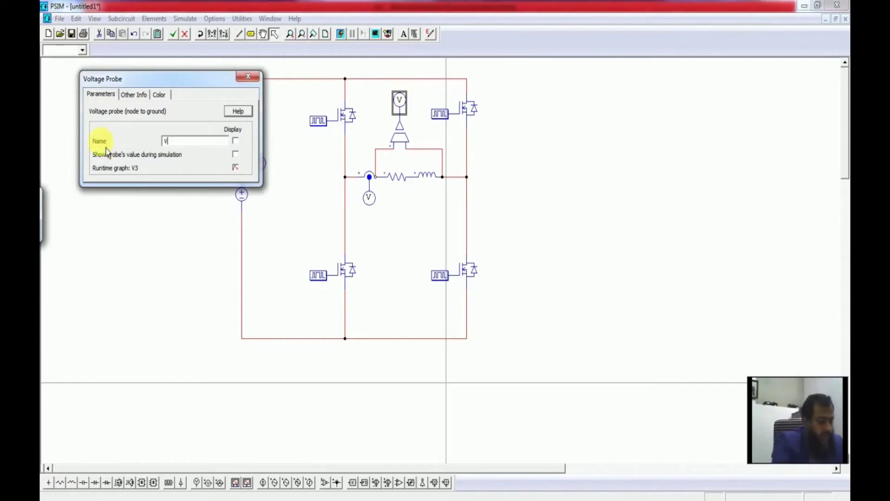
pyautogui.click(248, 76)
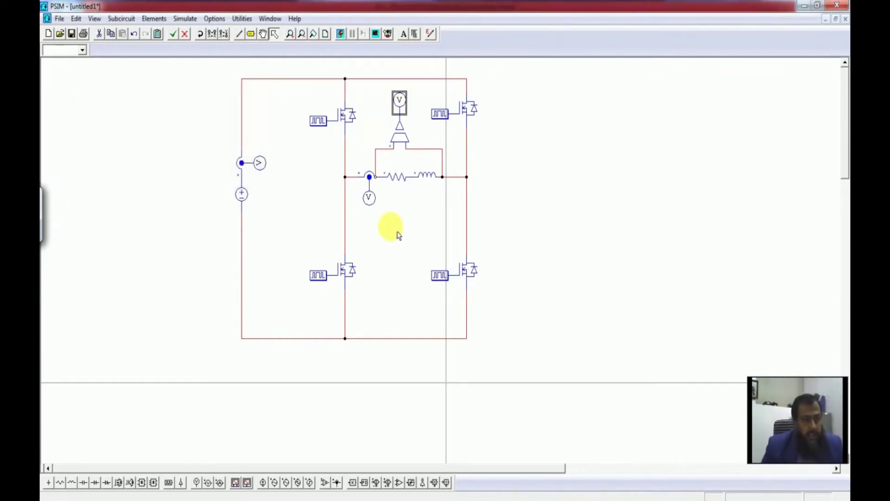
# Step: Rename the voltage probe on the load current sensor's output as Io
pyautogui.doubleClick(369, 198)
pyautogui.click(117, 139)
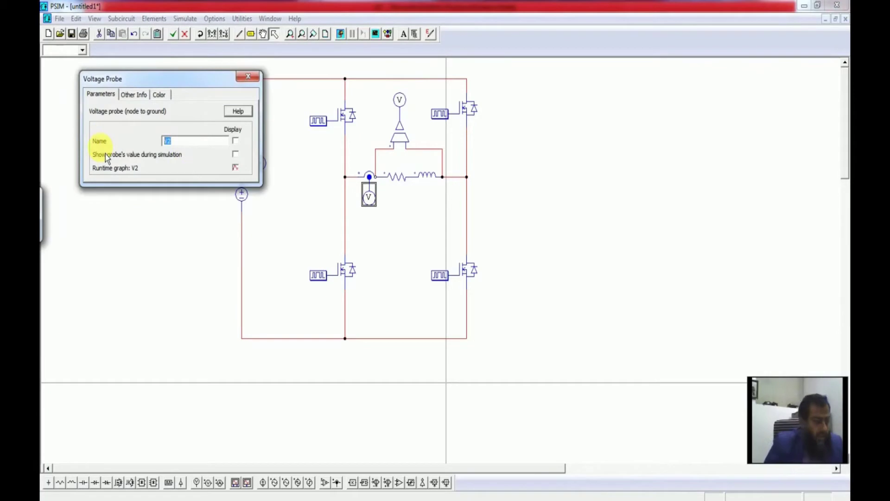
pyautogui.write('Io')
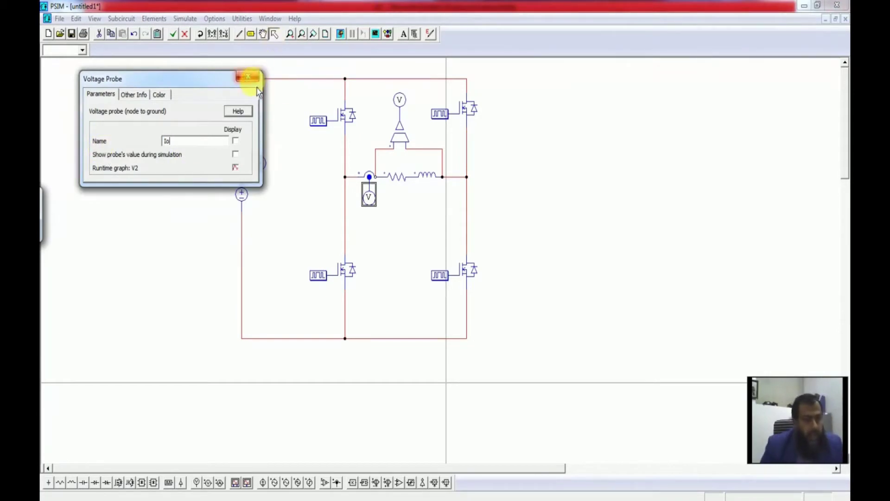
pyautogui.click(248, 76)
# Step: Set the load resistor's resistance to 10
pyautogui.doubleClick(406, 183)
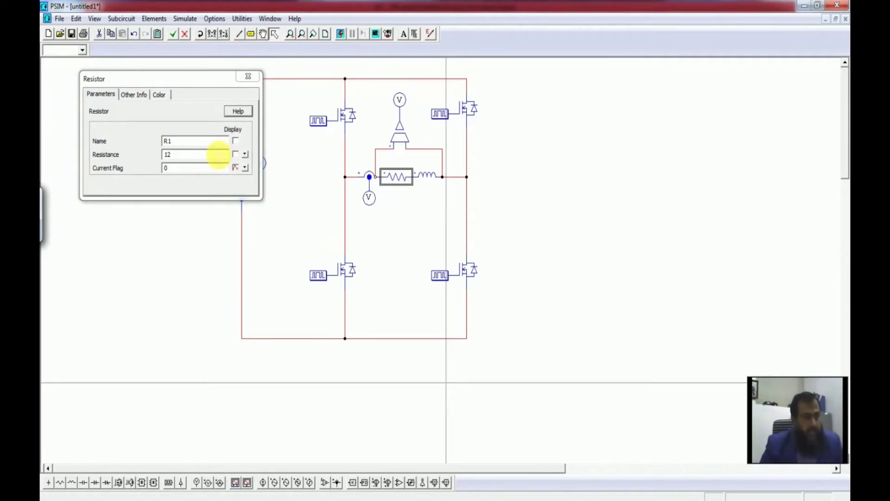
pyautogui.doubleClick(218, 154)
pyautogui.write('1')
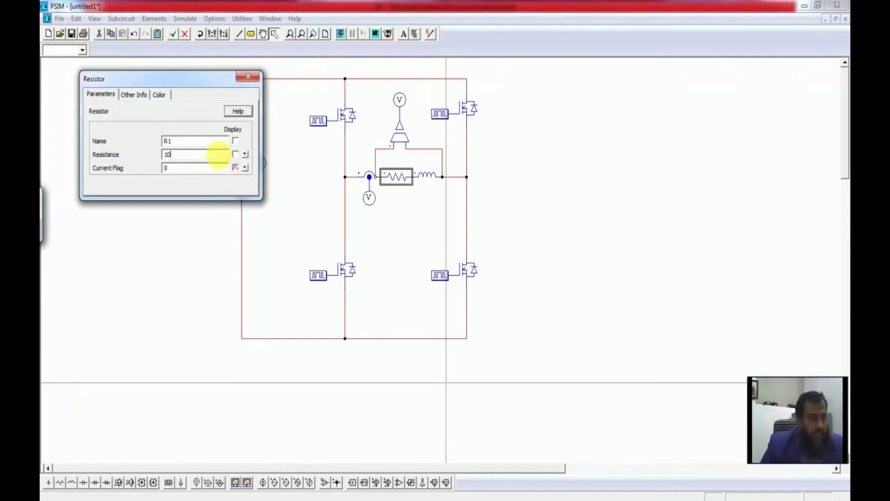
pyautogui.click(248, 76)
# Step: Set the load inductor's inductance to 2
pyautogui.doubleClick(425, 175)
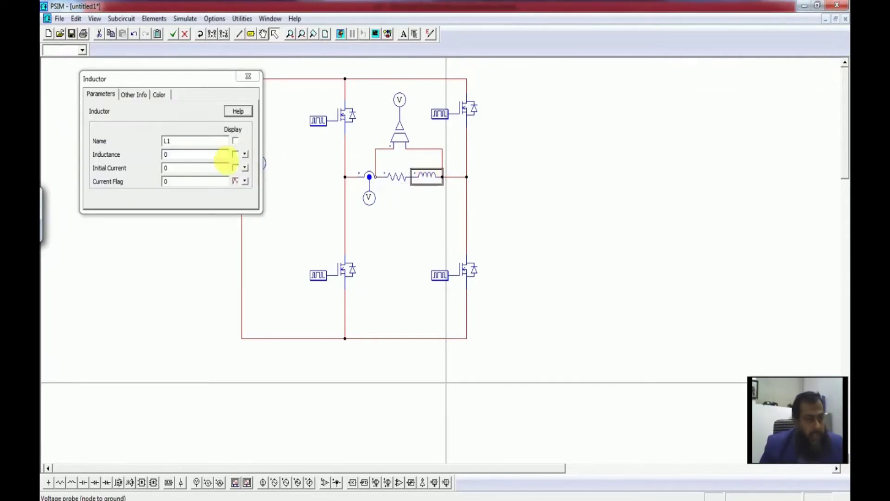
pyautogui.doubleClick(209, 154)
pyautogui.write('0')
pyautogui.hotkey('shift', 'Home')
pyautogui.write('2')
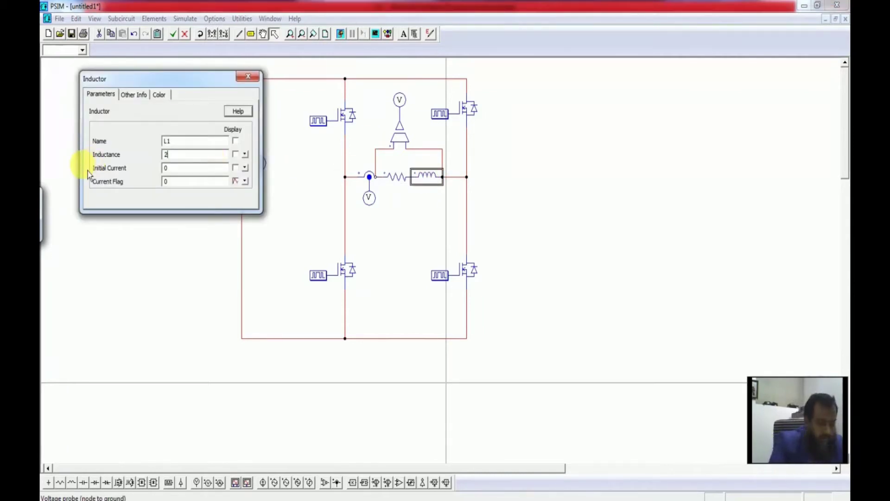
pyautogui.click(248, 78)
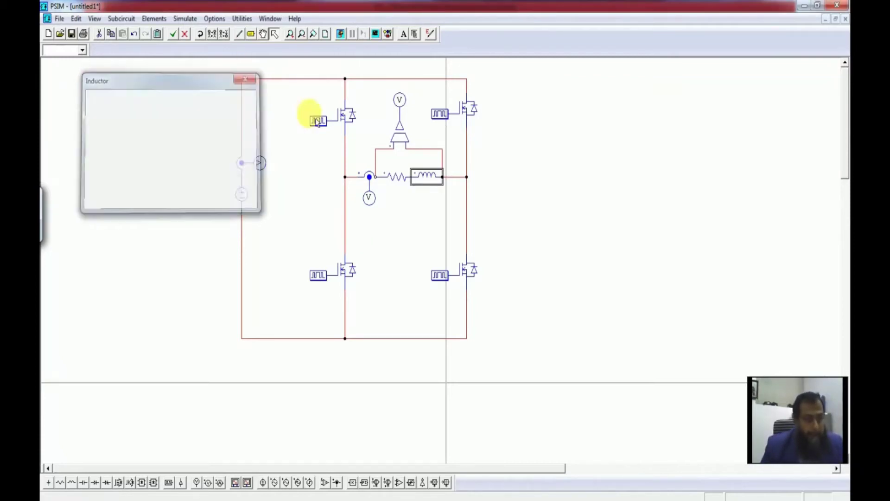
# Step: Check the load current probe's name and set the DC voltage source's amplitude to 116
pyautogui.doubleClick(374, 202)
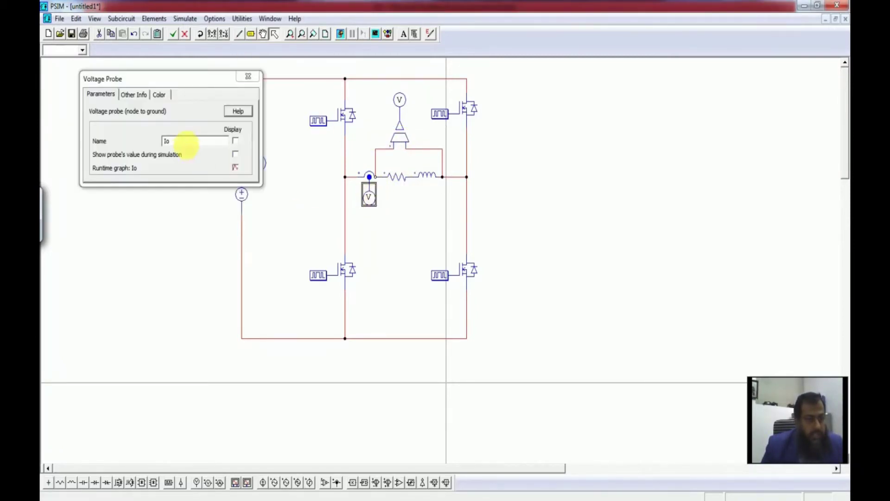
pyautogui.click(248, 77)
pyautogui.doubleClick(242, 195)
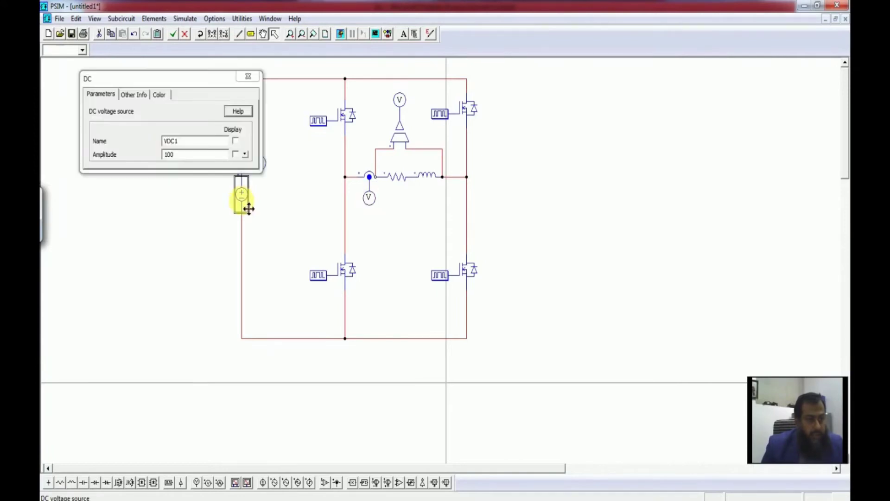
pyautogui.doubleClick(185, 157)
pyautogui.write('11')
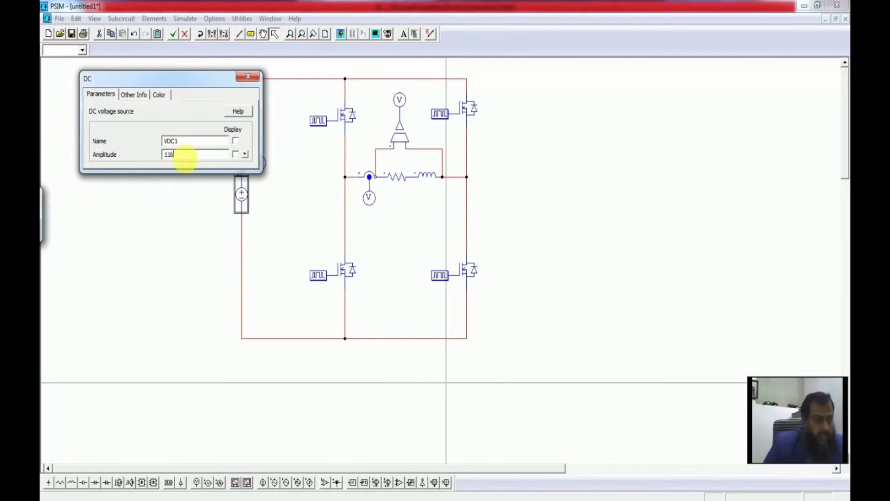
pyautogui.write('6')
pyautogui.click(248, 76)
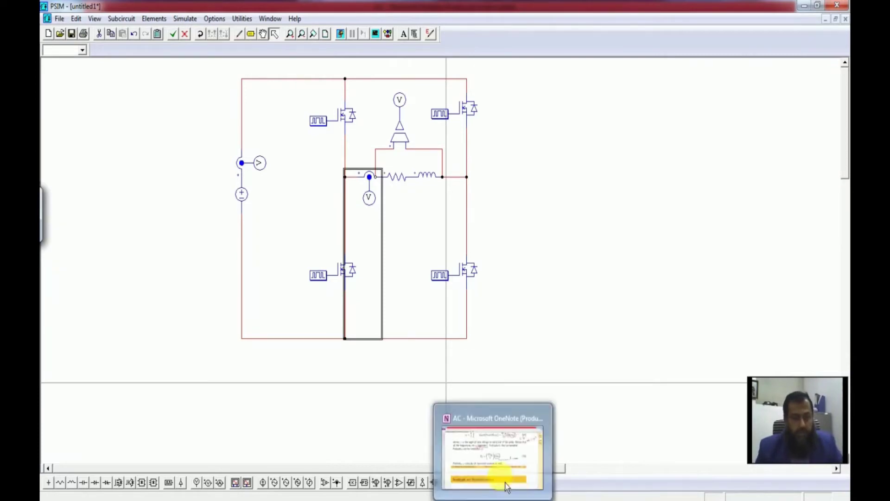
# Step: Switch to the OneNote lecture notes and add a blank page to the current section
pyautogui.click(603, 306)
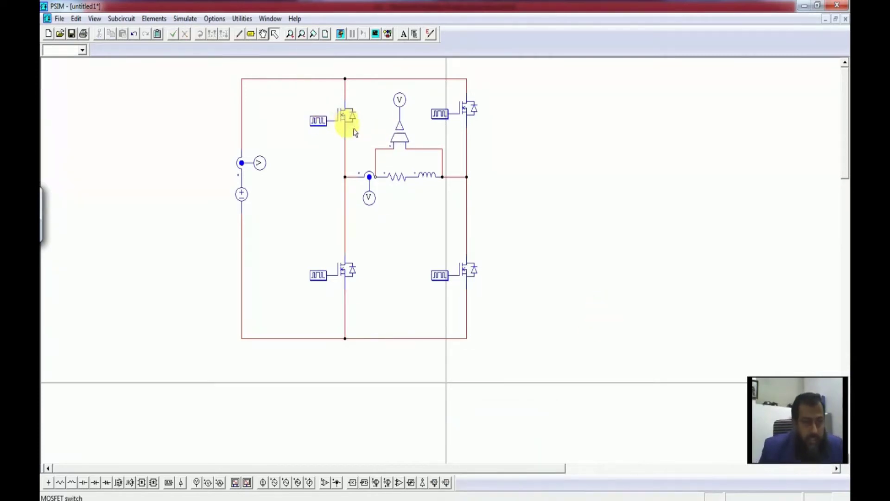
pyautogui.hotkey('alt', 'Tab')
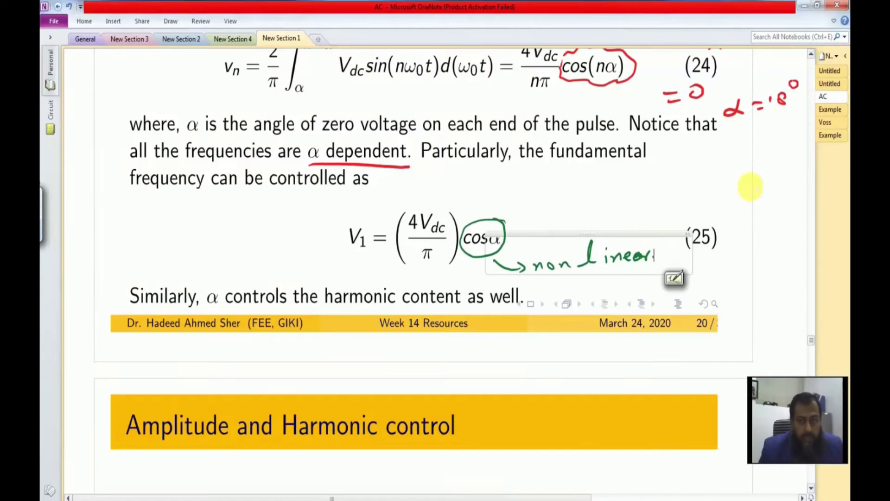
pyautogui.hotkey('ctrl', 'n')
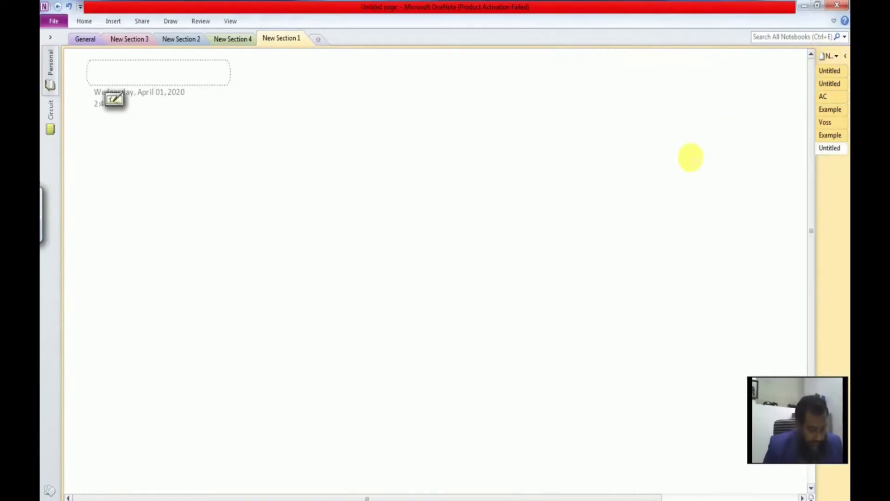
pyautogui.write('I')
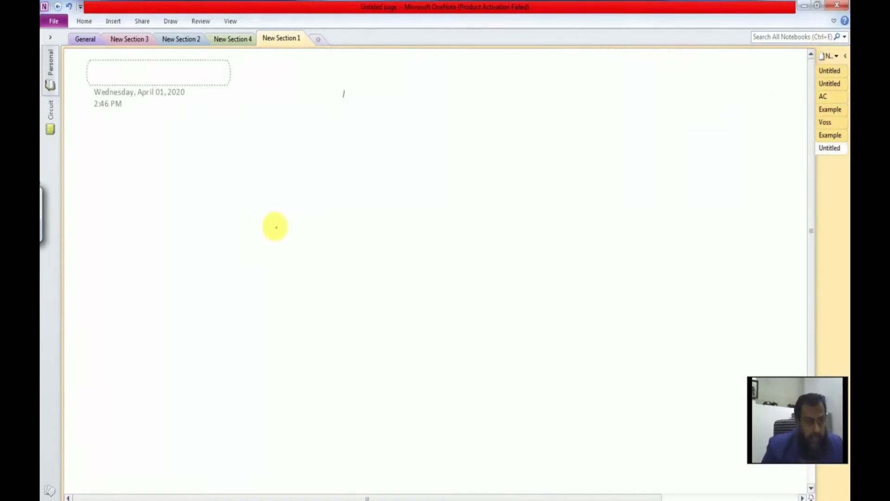
# Step: Handwrite the conduction interval of switch S1 on the blank page as α to (180° + α)
pyautogui.moveTo(334, 213)
pyautogui.mouseDown()
pyautogui.moveTo(324, 229)
pyautogui.moveTo(344, 238)
pyautogui.mouseUp()
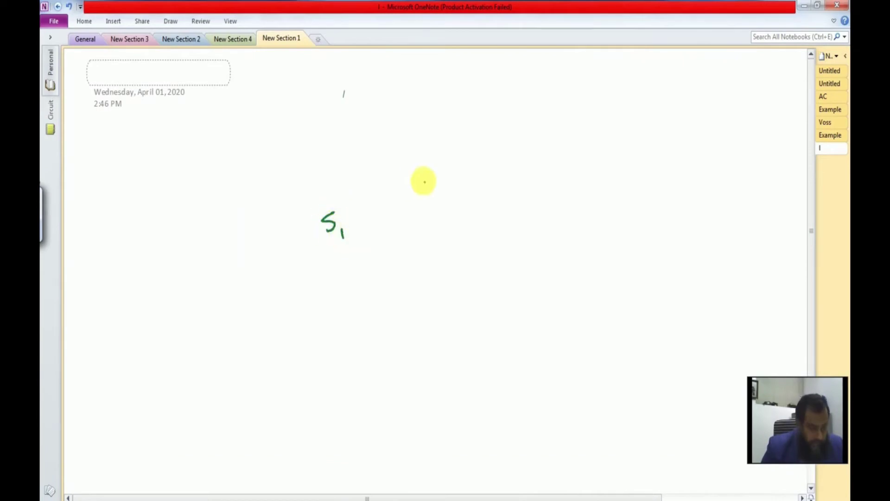
pyautogui.moveTo(424, 188); pyautogui.dragTo(466, 186)
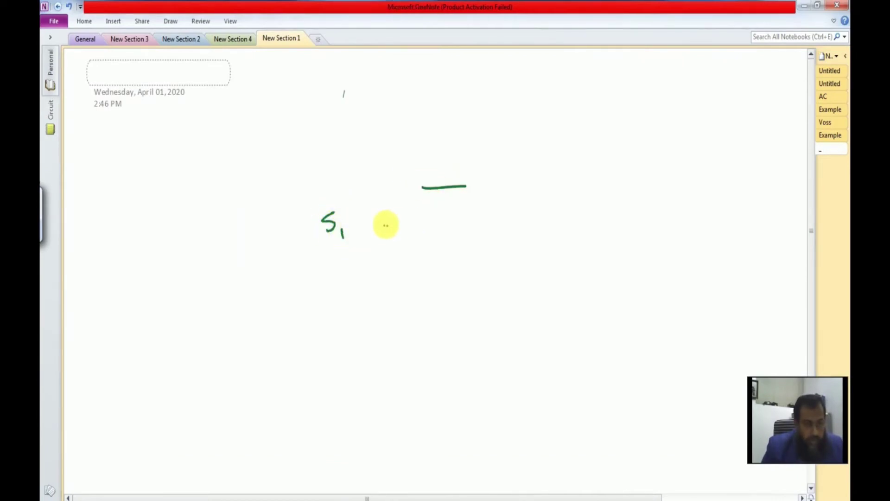
pyautogui.moveTo(383, 225); pyautogui.dragTo(435, 223)
pyautogui.moveTo(423, 215); pyautogui.dragTo(424, 229)
pyautogui.moveTo(478, 214); pyautogui.dragTo(486, 229)
pyautogui.moveTo(516, 208)
pyautogui.mouseDown()
pyautogui.moveTo(518, 225)
pyautogui.moveTo(522, 213)
pyautogui.mouseUp()
pyautogui.moveTo(528, 219); pyautogui.dragTo(539, 222)
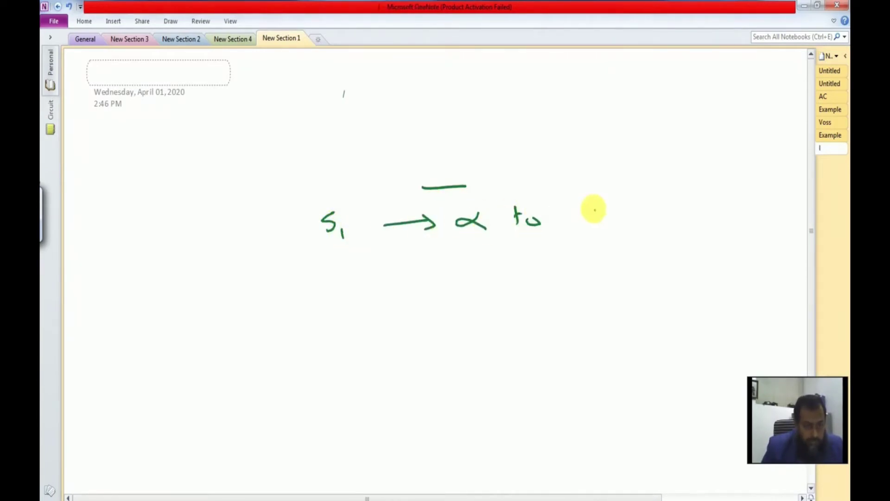
pyautogui.moveTo(585, 198)
pyautogui.mouseDown()
pyautogui.moveTo(580, 226)
pyautogui.moveTo(597, 221)
pyautogui.mouseUp()
pyautogui.moveTo(608, 213); pyautogui.dragTo(614, 215)
pyautogui.moveTo(631, 206)
pyautogui.mouseDown()
pyautogui.moveTo(627, 218)
pyautogui.moveTo(641, 199)
pyautogui.moveTo(667, 218)
pyautogui.mouseUp()
pyautogui.moveTo(661, 211); pyautogui.dragTo(673, 210)
pyautogui.moveTo(694, 206); pyautogui.dragTo(696, 217)
pyautogui.moveTo(702, 186); pyautogui.dragTo(706, 224)
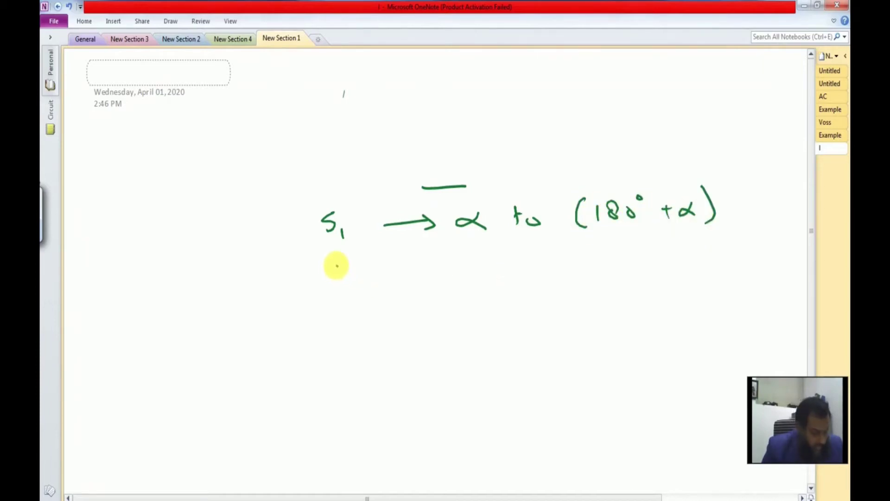
# Step: Handwrite the S2 intervals below the S1 line as 0° to (180 − α) & (360 − α) to 360°
pyautogui.moveTo(342, 265)
pyautogui.mouseDown()
pyautogui.moveTo(329, 281)
pyautogui.moveTo(361, 285)
pyautogui.moveTo(423, 270)
pyautogui.moveTo(411, 275)
pyautogui.mouseUp()
pyautogui.moveTo(452, 263)
pyautogui.mouseDown()
pyautogui.moveTo(461, 253)
pyautogui.moveTo(497, 270)
pyautogui.moveTo(506, 261)
pyautogui.mouseUp()
pyautogui.moveTo(512, 262)
pyautogui.mouseDown()
pyautogui.moveTo(547, 277)
pyautogui.moveTo(562, 269)
pyautogui.mouseUp()
pyautogui.moveTo(577, 253); pyautogui.dragTo(613, 265)
pyautogui.moveTo(630, 257)
pyautogui.mouseDown()
pyautogui.moveTo(638, 276)
pyautogui.moveTo(673, 262)
pyautogui.mouseUp()
pyautogui.moveTo(666, 254)
pyautogui.mouseDown()
pyautogui.moveTo(665, 269)
pyautogui.moveTo(673, 271)
pyautogui.mouseUp()
pyautogui.moveTo(696, 243)
pyautogui.mouseDown()
pyautogui.moveTo(693, 266)
pyautogui.moveTo(705, 262)
pyautogui.mouseUp()
pyautogui.moveTo(720, 244); pyautogui.dragTo(730, 252)
pyautogui.moveTo(738, 254)
pyautogui.mouseDown()
pyautogui.moveTo(785, 240)
pyautogui.moveTo(794, 249)
pyautogui.moveTo(799, 229)
pyautogui.mouseUp()
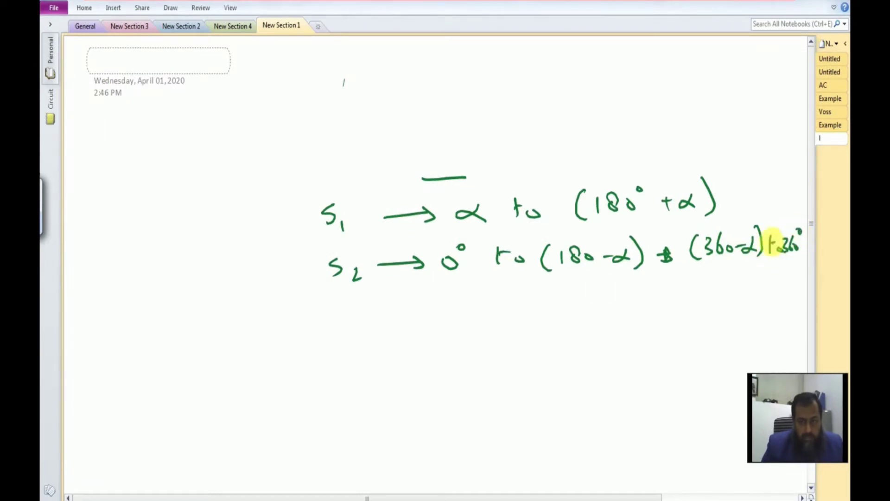
# Step: Handwrite the S3 interval below the S2 line as 180° − α to 360° − α
pyautogui.moveTo(242, 314)
pyautogui.mouseDown()
pyautogui.moveTo(234, 330)
pyautogui.moveTo(259, 334)
pyautogui.mouseUp()
pyautogui.moveTo(276, 322); pyautogui.dragTo(320, 322)
pyautogui.moveTo(307, 317); pyautogui.dragTo(308, 328)
pyautogui.moveTo(354, 310)
pyautogui.mouseDown()
pyautogui.moveTo(356, 328)
pyautogui.moveTo(363, 308)
pyautogui.moveTo(385, 322)
pyautogui.moveTo(399, 308)
pyautogui.mouseUp()
pyautogui.moveTo(418, 324); pyautogui.dragTo(450, 325)
pyautogui.moveTo(528, 307); pyautogui.dragTo(540, 311)
pyautogui.moveTo(546, 313)
pyautogui.mouseDown()
pyautogui.moveTo(577, 325)
pyautogui.moveTo(591, 319)
pyautogui.mouseUp()
pyautogui.moveTo(606, 312)
pyautogui.mouseDown()
pyautogui.moveTo(612, 302)
pyautogui.moveTo(645, 315)
pyautogui.mouseUp()
pyautogui.moveTo(663, 310); pyautogui.dragTo(664, 324)
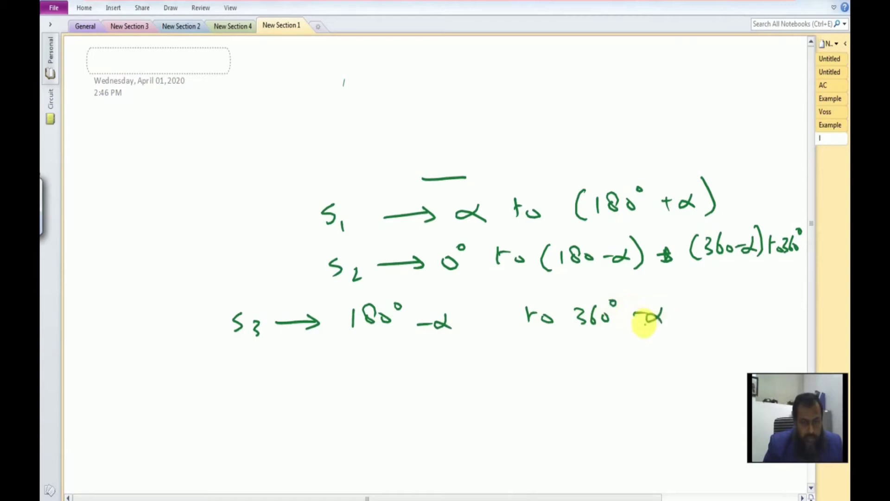
# Step: Handwrite the S4 intervals below the S3 line as (0 − α) & (180 + α) to 360°
pyautogui.moveTo(247, 366)
pyautogui.mouseDown()
pyautogui.moveTo(241, 382)
pyautogui.moveTo(263, 387)
pyautogui.moveTo(341, 372)
pyautogui.moveTo(361, 383)
pyautogui.moveTo(373, 368)
pyautogui.moveTo(443, 358)
pyautogui.mouseUp()
pyautogui.moveTo(449, 348)
pyautogui.mouseDown()
pyautogui.moveTo(457, 381)
pyautogui.moveTo(487, 377)
pyautogui.mouseUp()
pyautogui.moveTo(520, 351)
pyautogui.mouseDown()
pyautogui.moveTo(513, 381)
pyautogui.moveTo(551, 356)
pyautogui.moveTo(601, 365)
pyautogui.mouseUp()
pyautogui.moveTo(594, 358); pyautogui.dragTo(594, 371)
pyautogui.moveTo(622, 362)
pyautogui.mouseDown()
pyautogui.moveTo(632, 372)
pyautogui.moveTo(658, 369)
pyautogui.mouseUp()
pyautogui.moveTo(658, 359); pyautogui.dragTo(696, 367)
pyautogui.moveTo(712, 349); pyautogui.dragTo(709, 363)
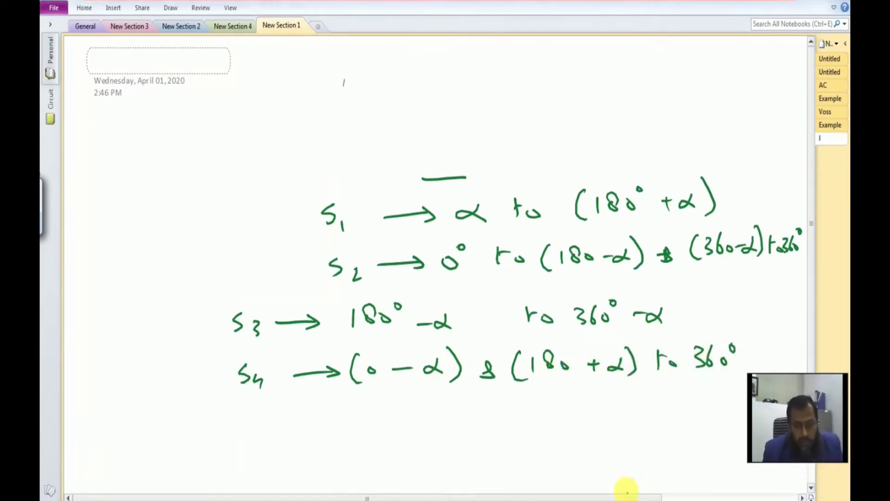
# Step: Switch back to PSIM and set gating block G1 to frequency 60, 2 points and switching points 30 210
pyautogui.moveTo(628, 491); pyautogui.dragTo(695, 489)
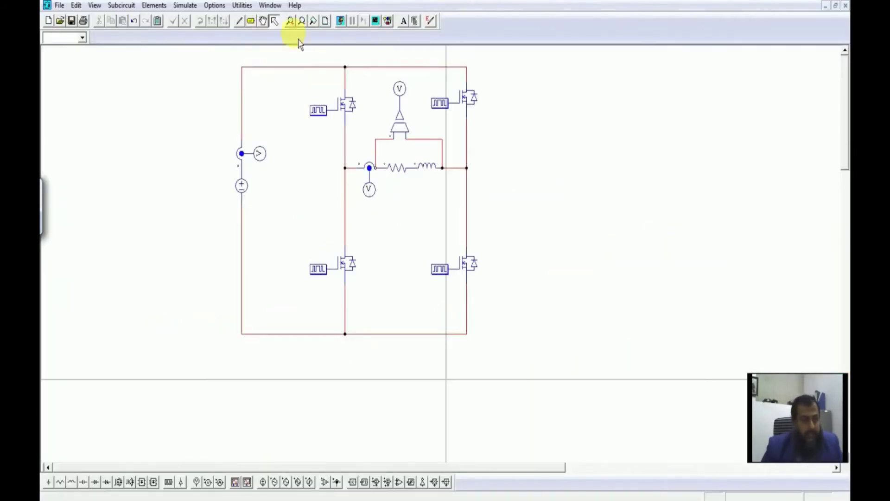
pyautogui.doubleClick(317, 111)
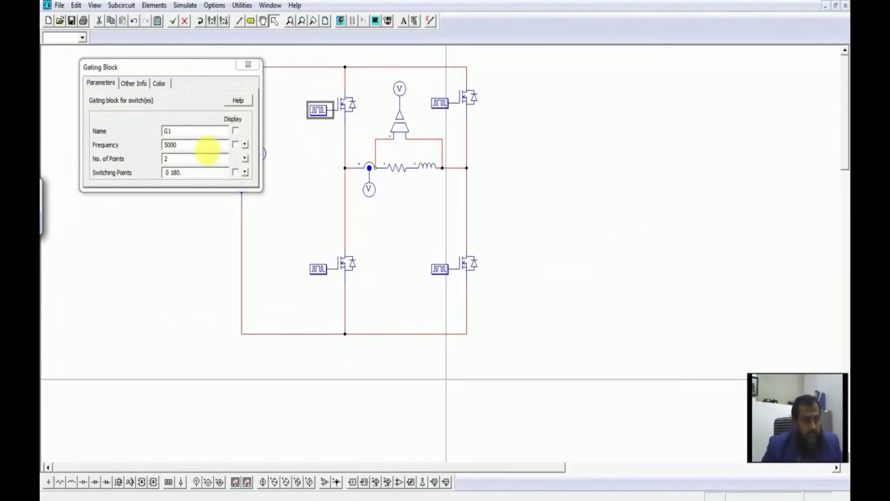
pyautogui.moveTo(208, 150); pyautogui.dragTo(165, 158)
pyautogui.write('630')
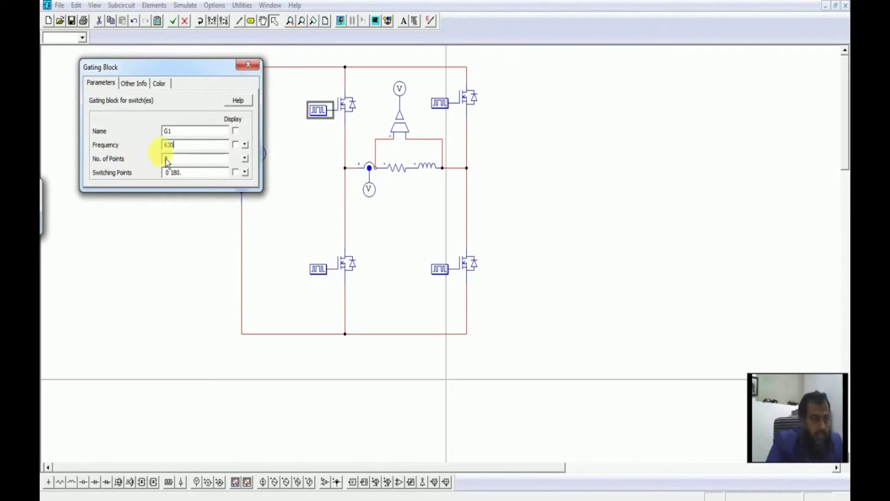
pyautogui.write('0')
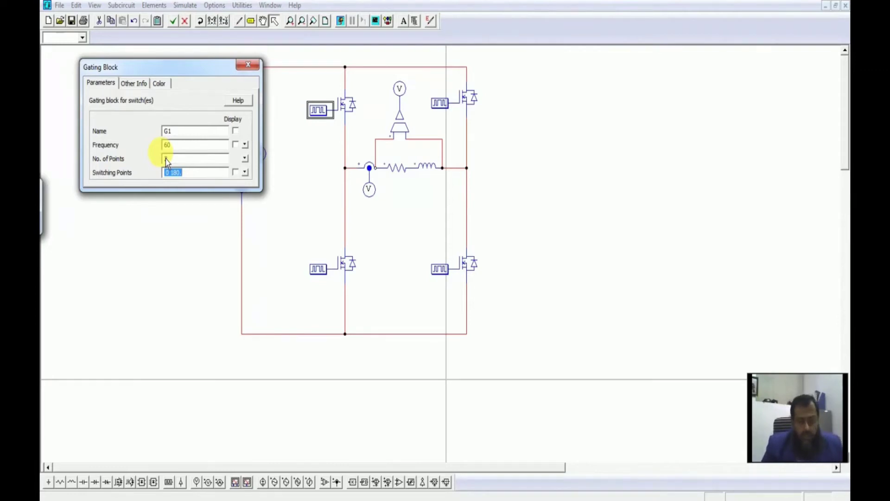
pyautogui.write('2')
pyautogui.press('Tab')
pyautogui.write('3')
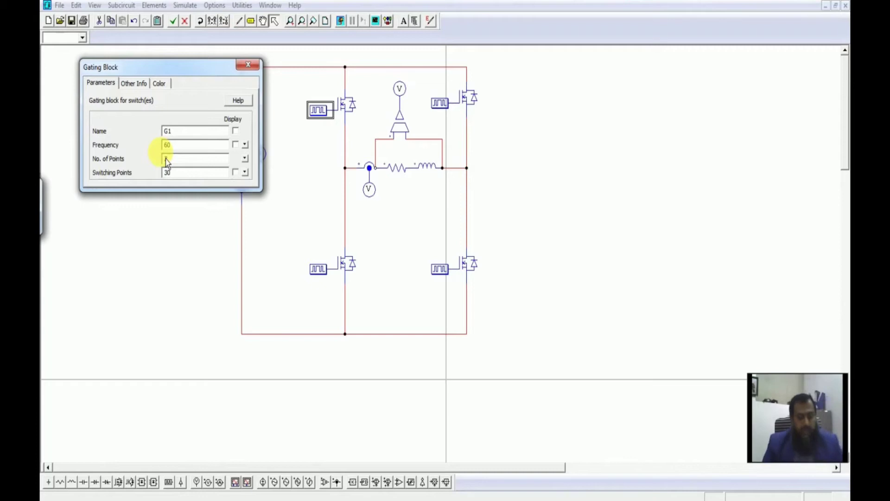
pyautogui.write('0 210')
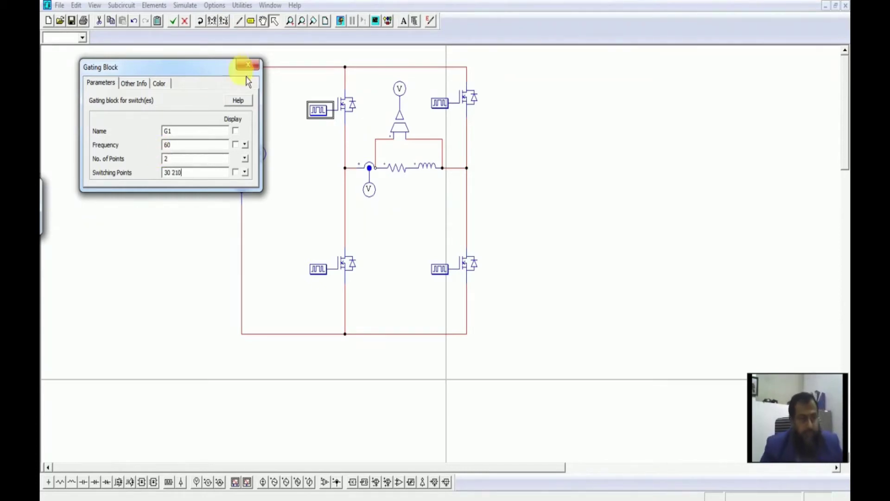
pyautogui.click(248, 64)
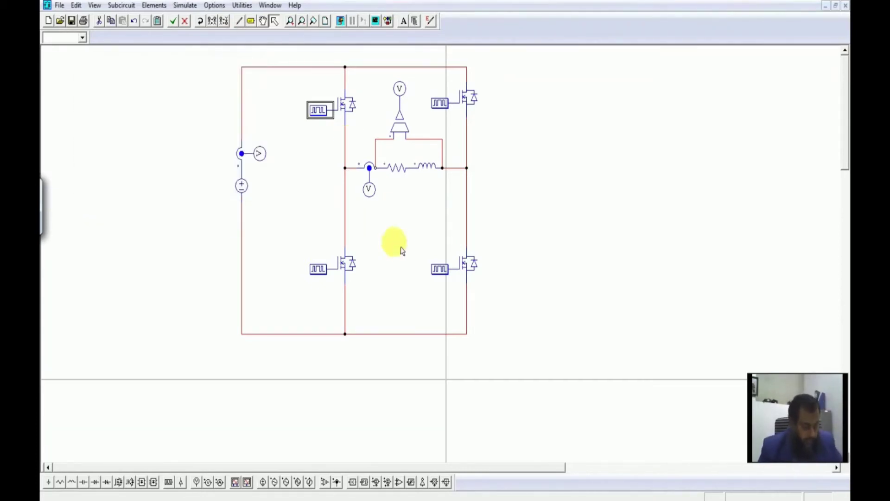
pyautogui.doubleClick(448, 272)
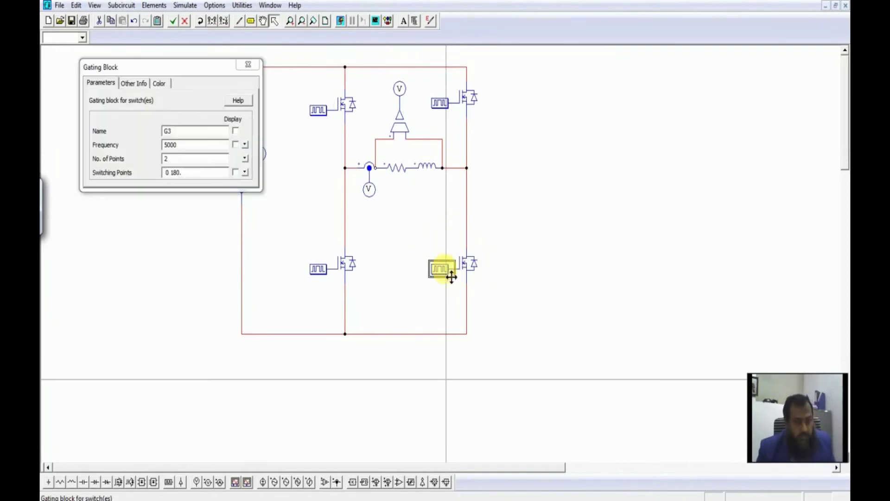
pyautogui.moveTo(185, 66); pyautogui.dragTo(486, 125)
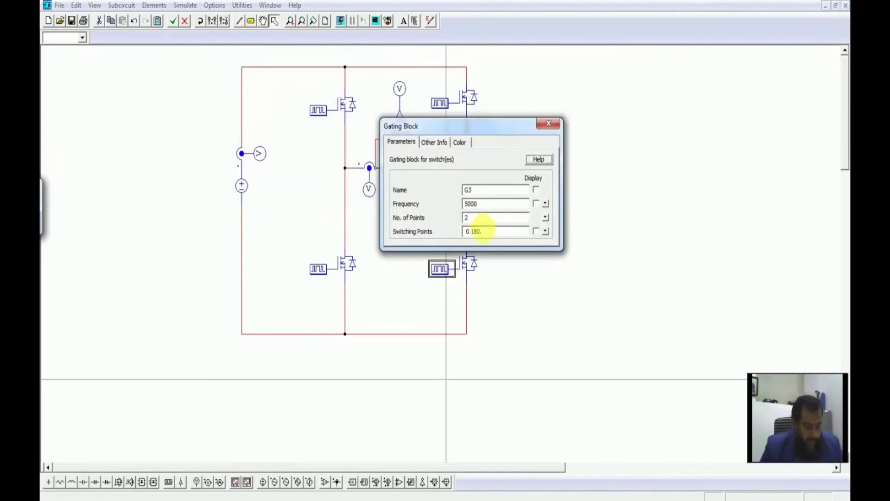
pyautogui.click(487, 231)
pyautogui.hotkey('shift', 'Tab')
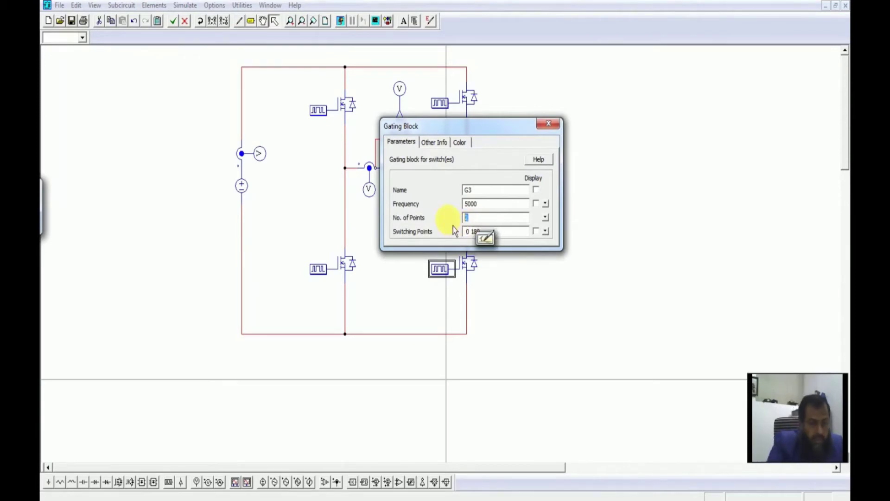
pyautogui.write('4')
pyautogui.click(483, 232)
pyautogui.moveTo(484, 234); pyautogui.dragTo(447, 237)
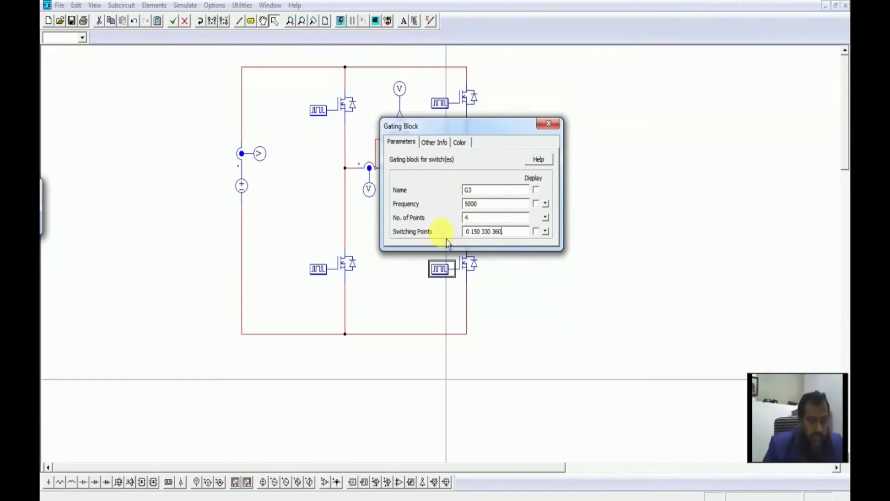
pyautogui.write('.')
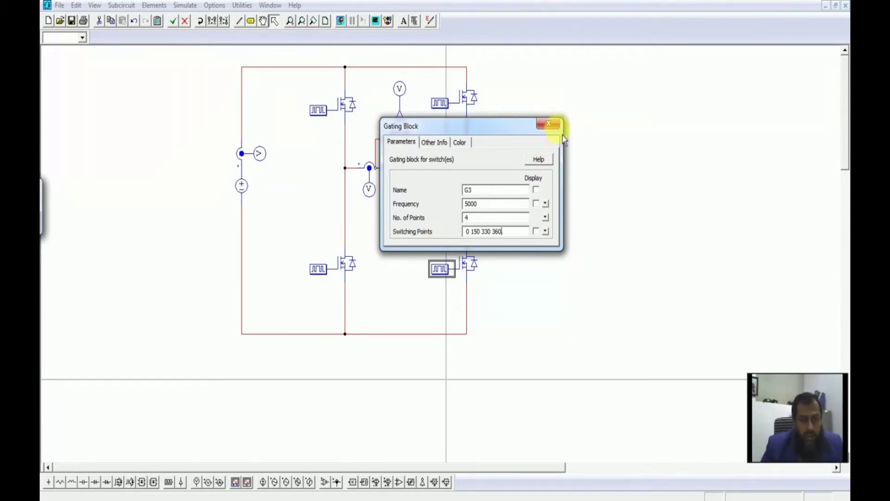
pyautogui.click(551, 124)
# Step: Set the frequency of both gating blocks in the second leg, G2 and G3, to 60
pyautogui.doubleClick(448, 110)
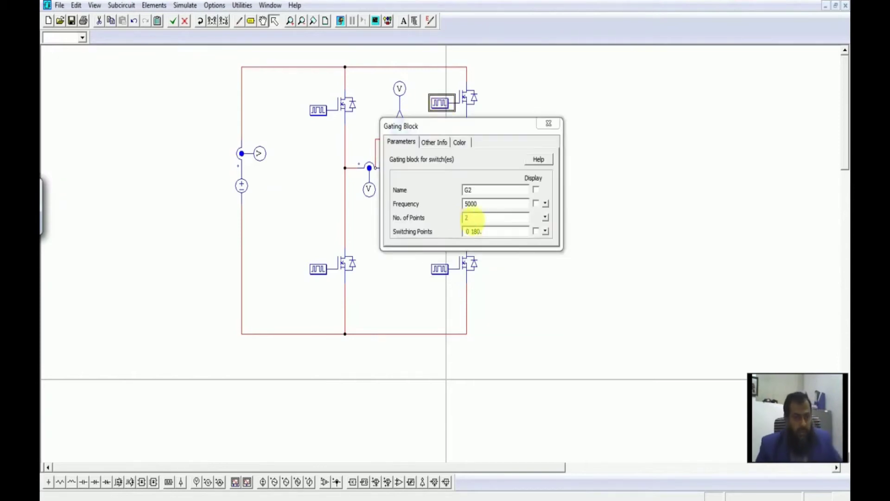
pyautogui.doubleClick(470, 204)
pyautogui.write('6')
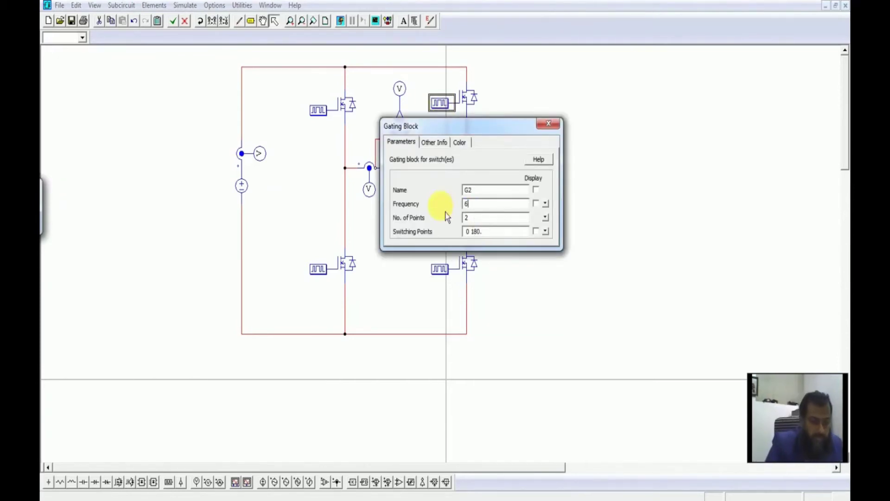
pyautogui.write('0')
pyautogui.click(548, 123)
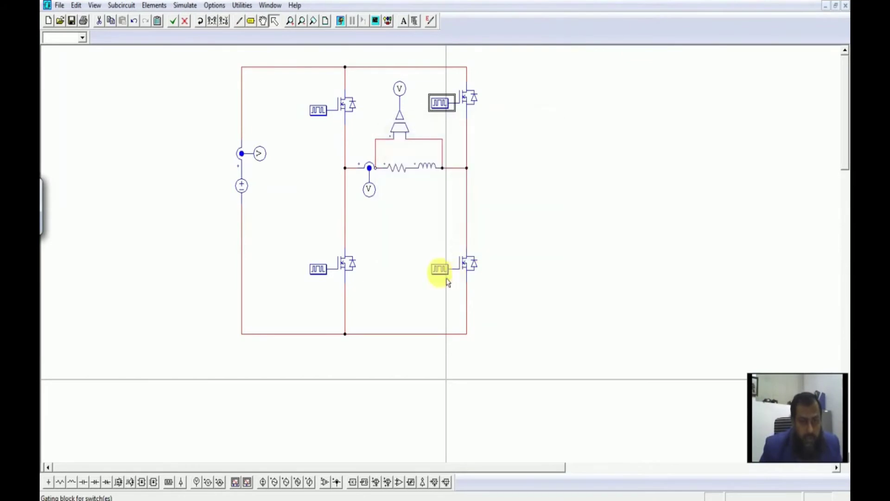
pyautogui.doubleClick(444, 278)
pyautogui.doubleClick(492, 204)
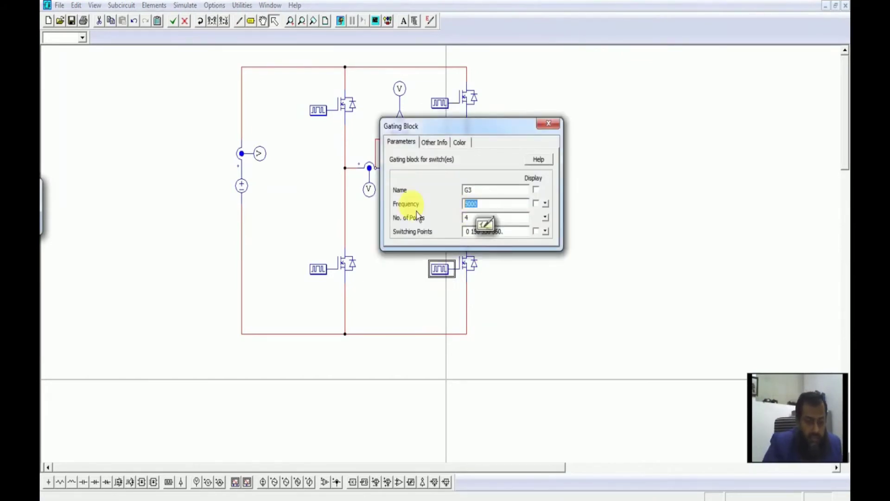
pyautogui.write('60')
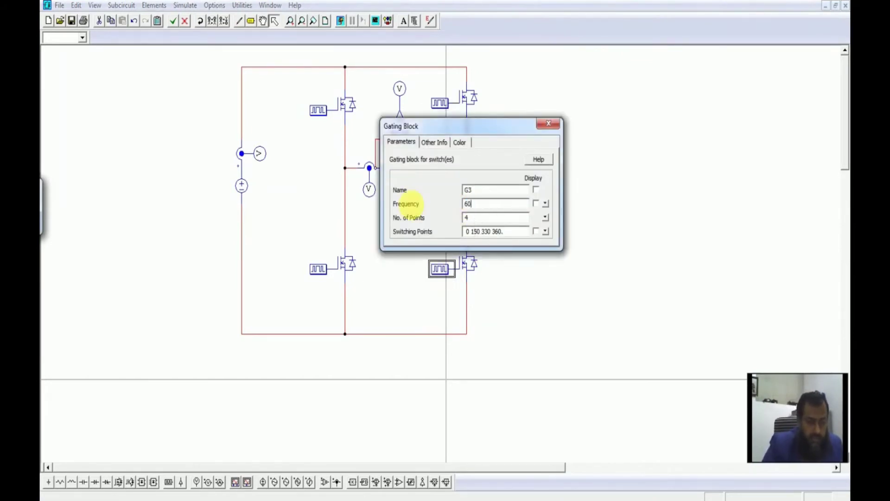
pyautogui.click(551, 124)
# Step: Set the switching points of gating block G2 on the second leg's upper MOSFET to 150 330
pyautogui.doubleClick(441, 106)
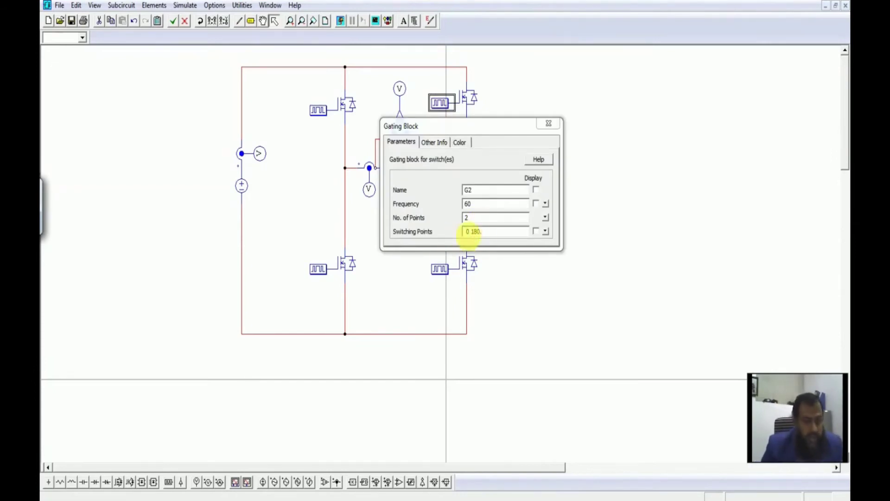
pyautogui.moveTo(478, 231); pyautogui.dragTo(436, 238)
pyautogui.write('150')
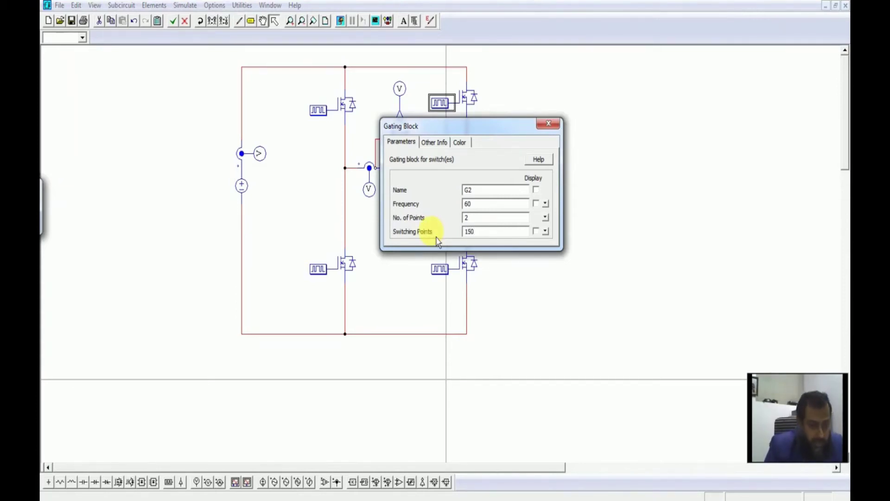
pyautogui.write(' 330')
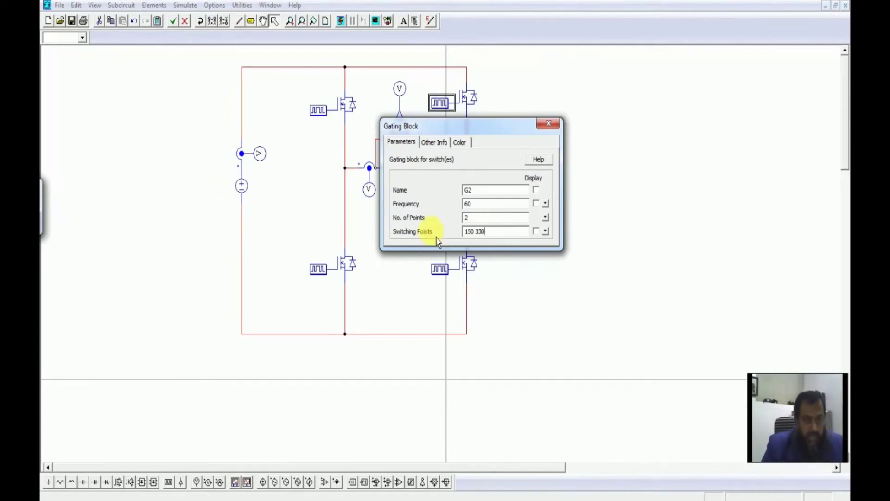
pyautogui.click(549, 123)
# Step: Set gating block G4 on the first leg's lower MOSFET to frequency 60 and switching points 0 30 210 360
pyautogui.doubleClick(319, 268)
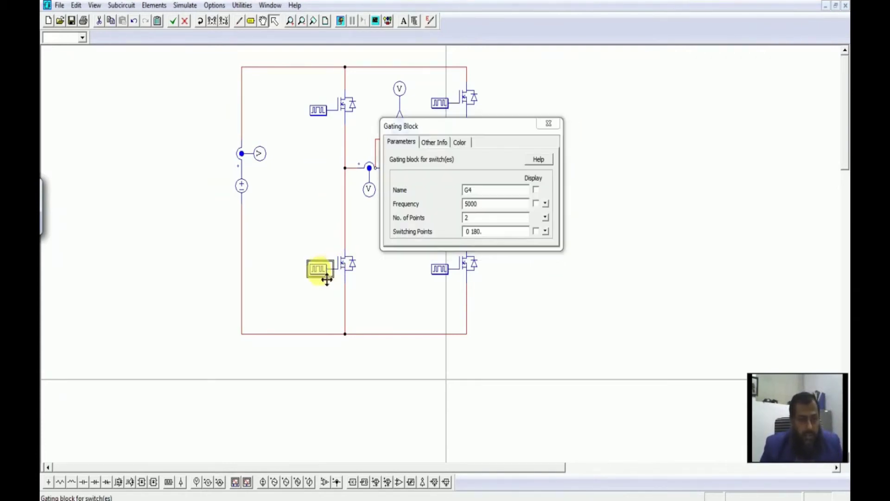
pyautogui.doubleClick(472, 204)
pyautogui.write('60')
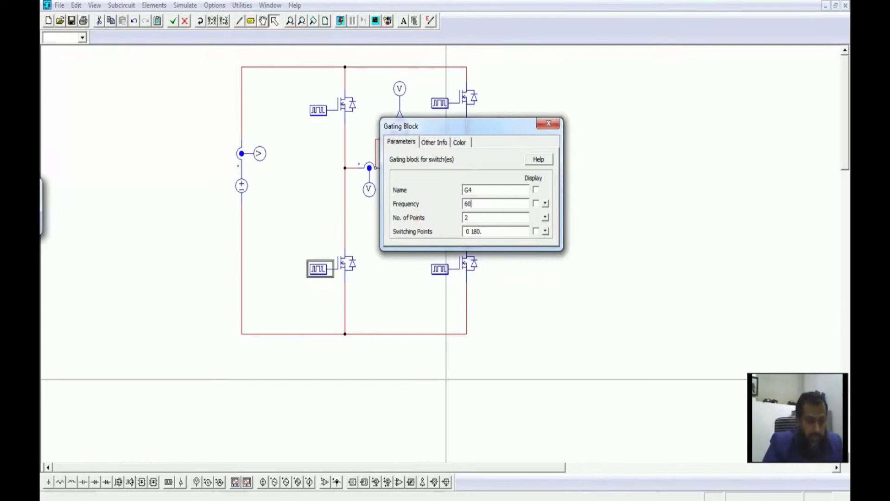
pyautogui.doubleClick(476, 231)
pyautogui.press('Left')
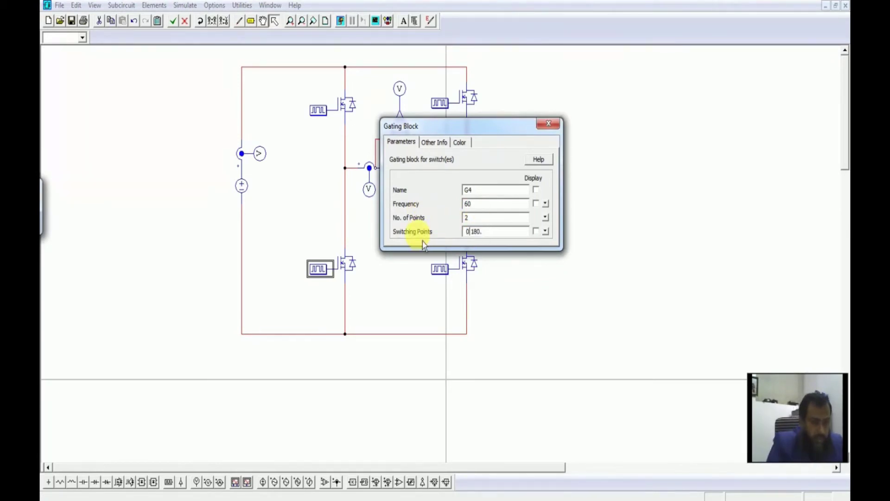
pyautogui.press('Delete')
pyautogui.press('Delete')
pyautogui.write('30 ')
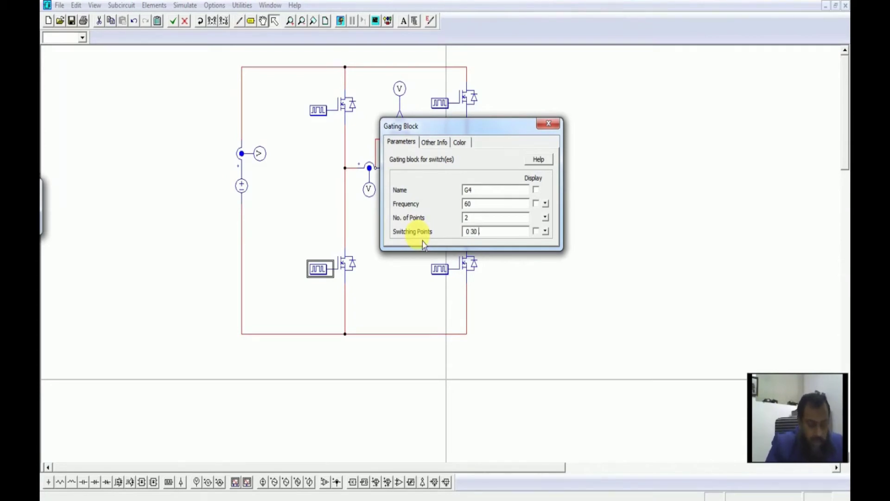
pyautogui.write('210')
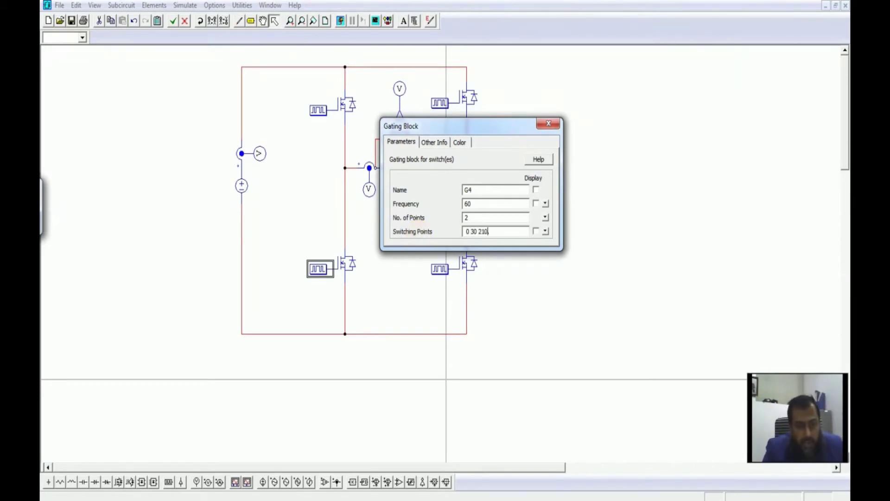
pyautogui.write(' 360.')
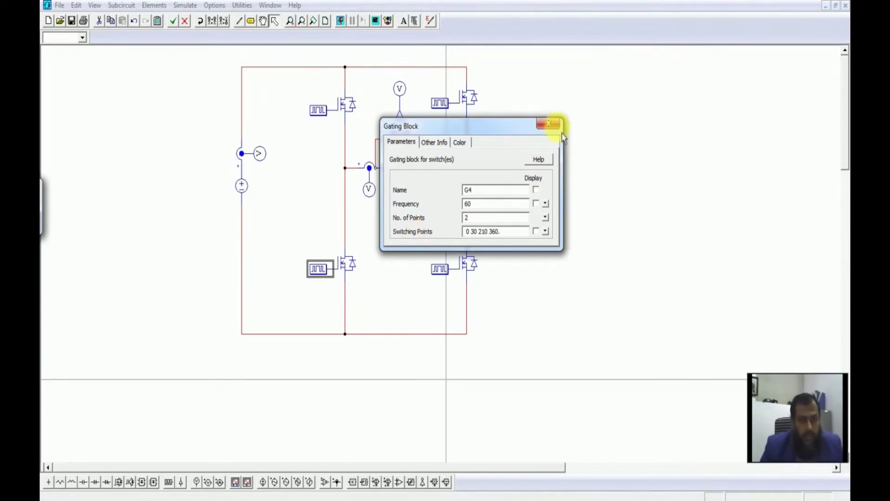
pyautogui.click(550, 123)
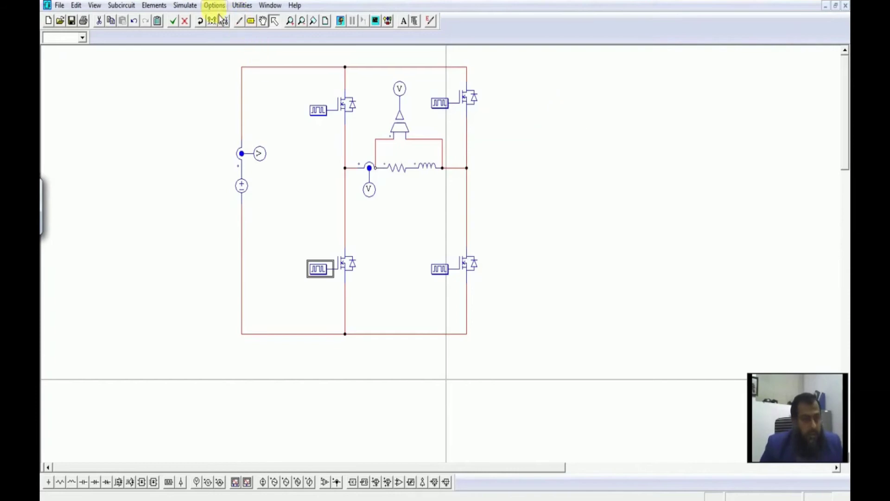
# Step: Place a Simulation Control beside the DC source and set its total time to 0.1
pyautogui.click(185, 5)
pyautogui.click(207, 18)
pyautogui.doubleClick(151, 140)
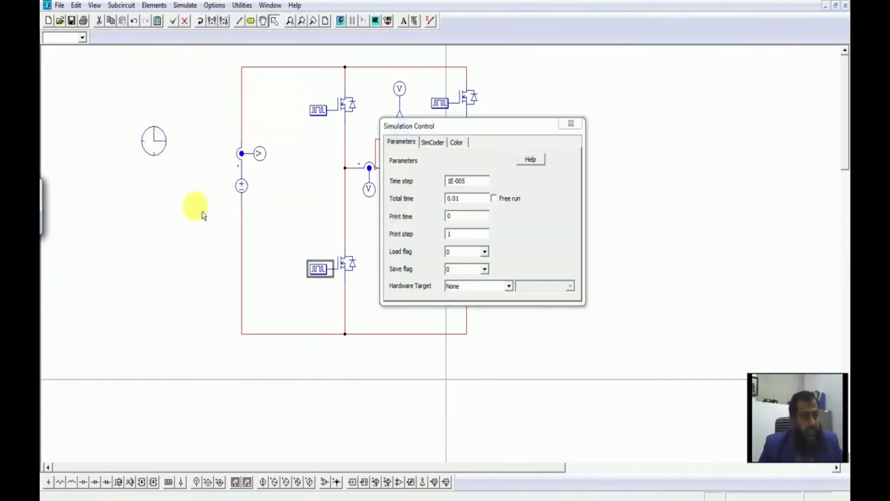
pyautogui.click(457, 198)
pyautogui.press('BackSpace')
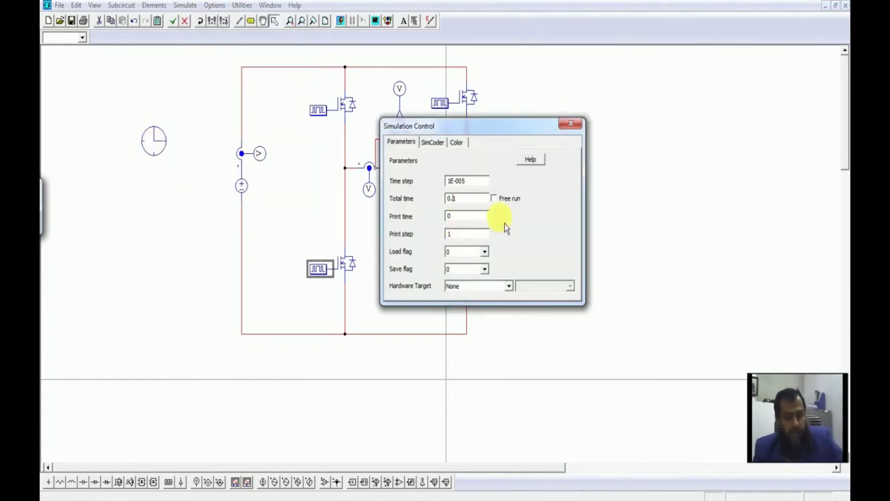
pyautogui.click(578, 128)
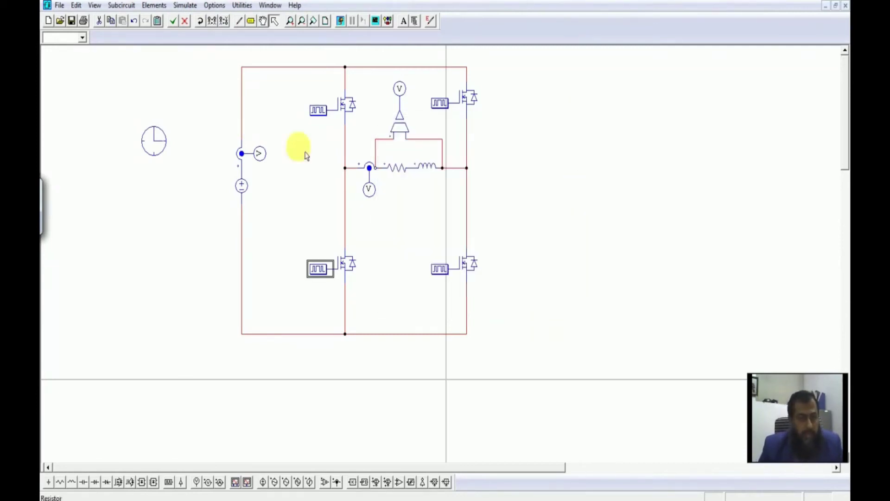
# Step: Try to run the simulation, and delete the wire joining the voltage sensor to the node beside the load current sensor
pyautogui.click(340, 21)
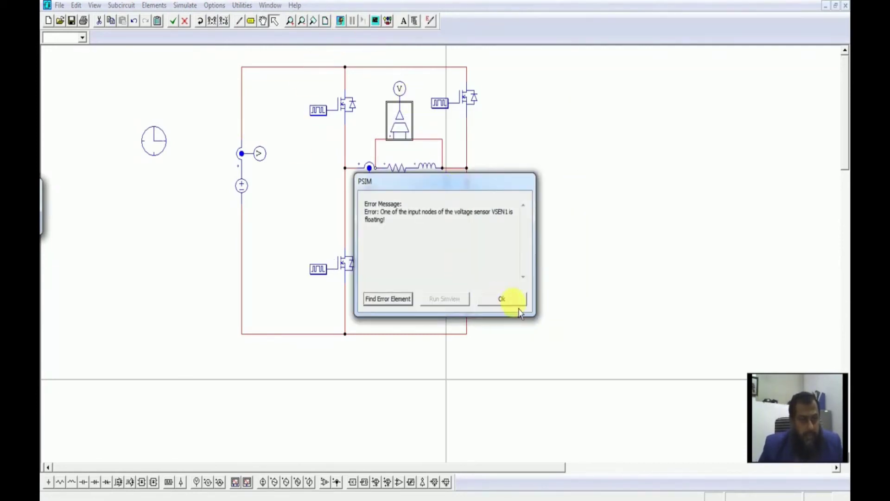
pyautogui.click(502, 299)
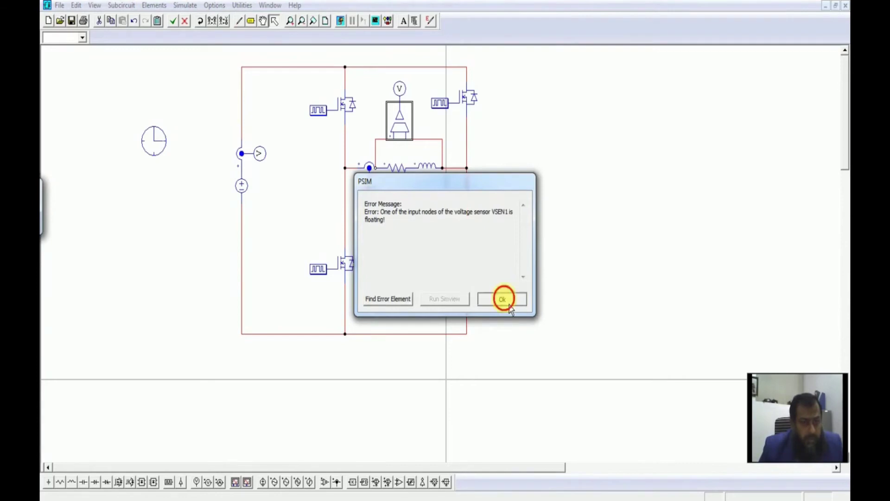
pyautogui.click(376, 155)
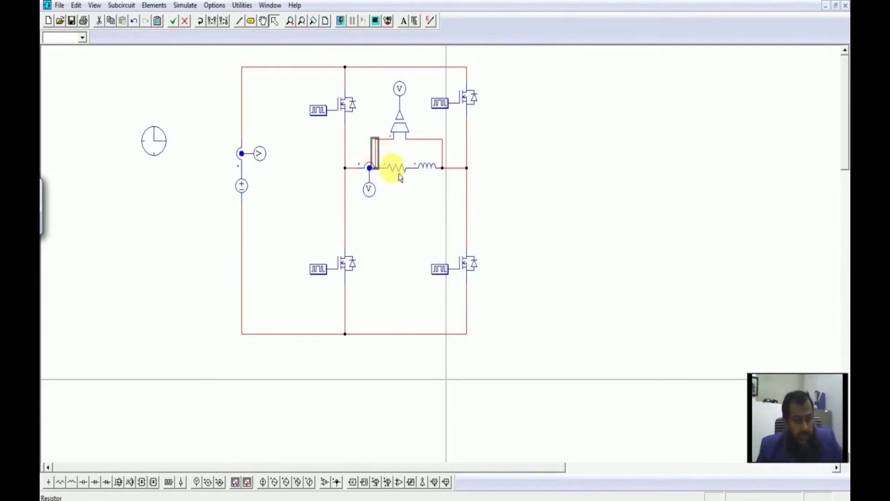
pyautogui.press('Delete')
# Step: Shift the load resistor, the inductor and the voltage sensor's remaining vertical wire slightly toward the second leg
pyautogui.click(368, 172)
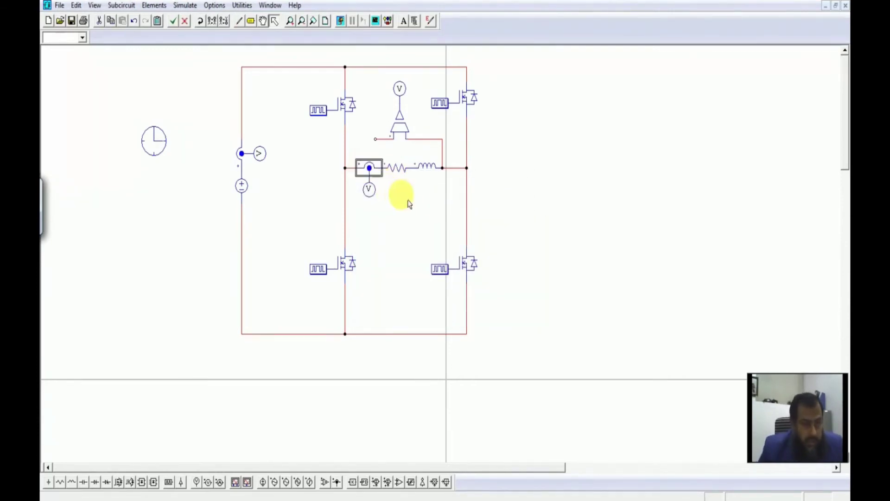
pyautogui.click(396, 184)
pyautogui.click(404, 171)
pyautogui.click(442, 153)
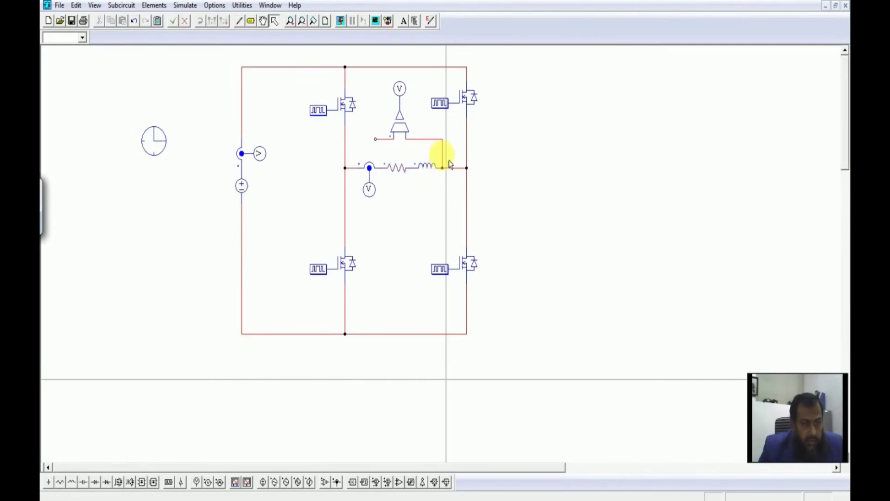
pyautogui.moveTo(445, 156); pyautogui.dragTo(454, 155)
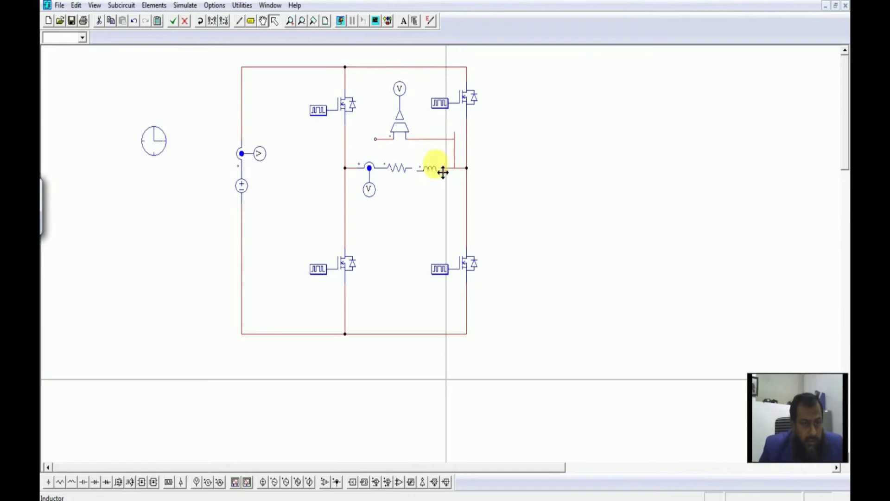
pyautogui.click(404, 182)
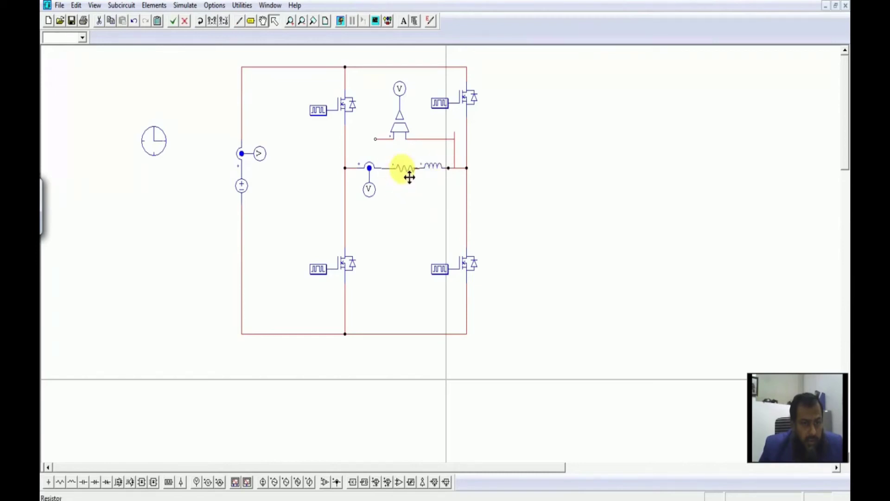
# Step: Wire the voltage sensor's free terminal to the node between the load current sensor and the resistor
pyautogui.click(370, 136)
pyautogui.click(239, 21)
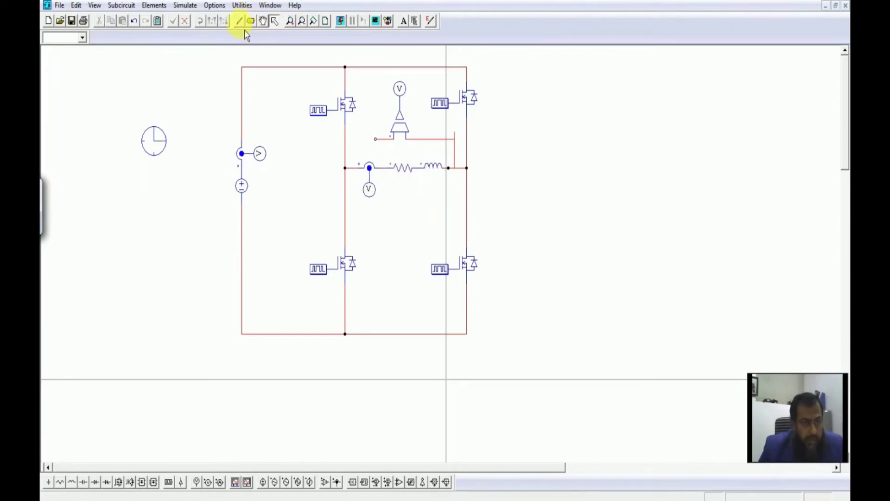
pyautogui.moveTo(376, 139); pyautogui.dragTo(388, 168)
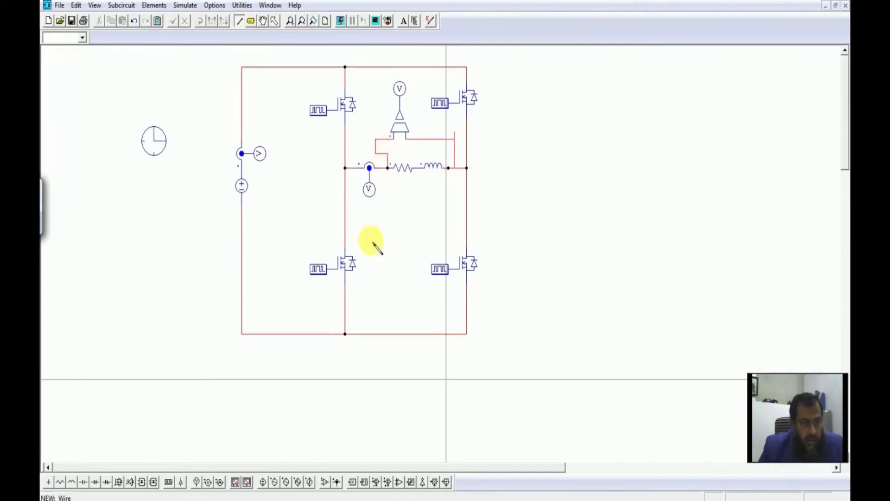
# Step: Run the simulation, plot the output voltage Vo to inspect its waveform, and close the waveform viewer
pyautogui.click(341, 21)
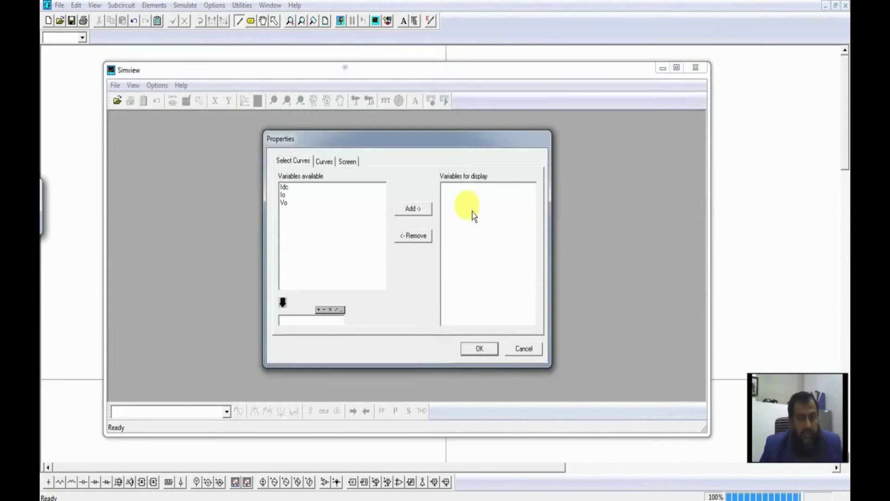
pyautogui.doubleClick(295, 208)
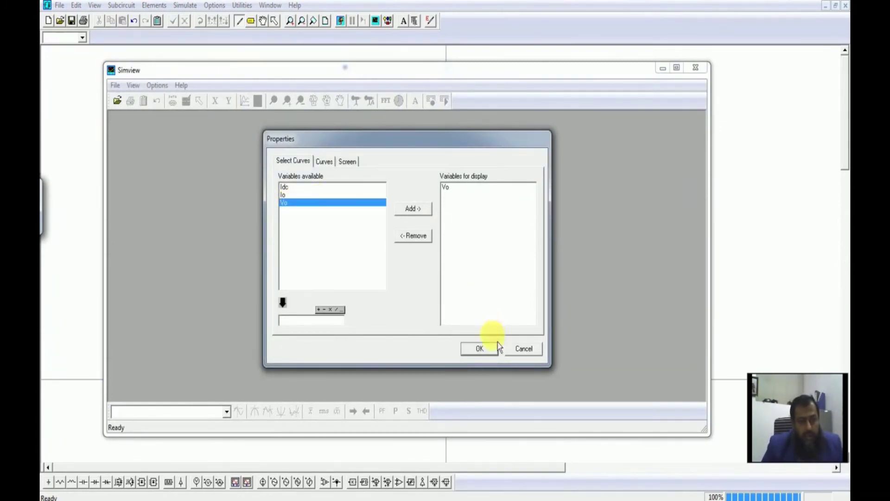
pyautogui.click(478, 349)
pyautogui.doubleClick(518, 126)
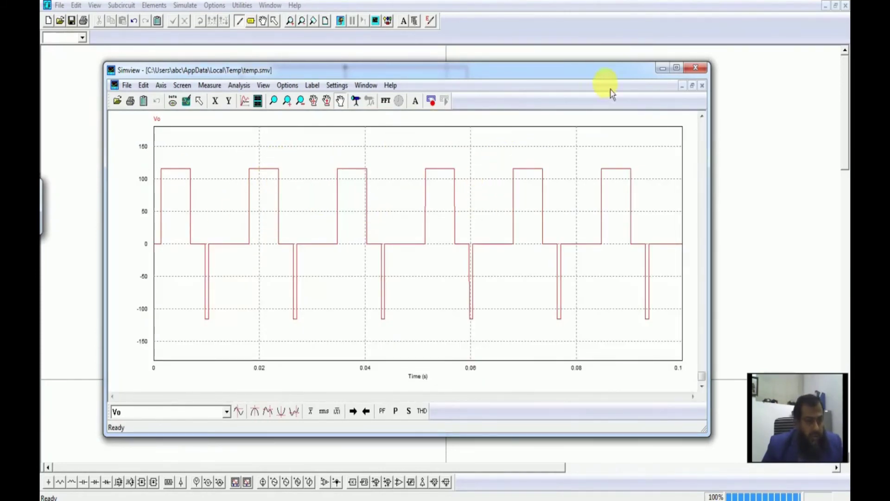
pyautogui.click(702, 85)
pyautogui.click(702, 70)
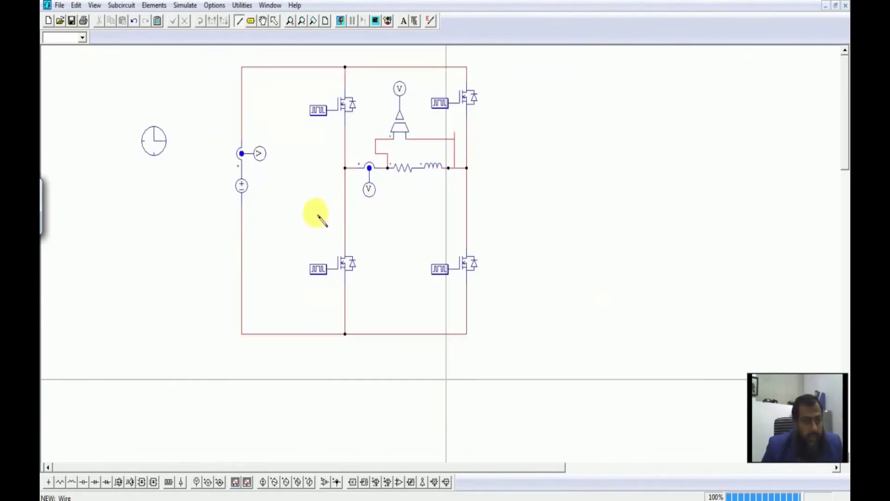
# Step: Rerun the simulation from the schematic and close the waveform viewer without plotting any curves
pyautogui.click(318, 264)
pyautogui.press('F8')
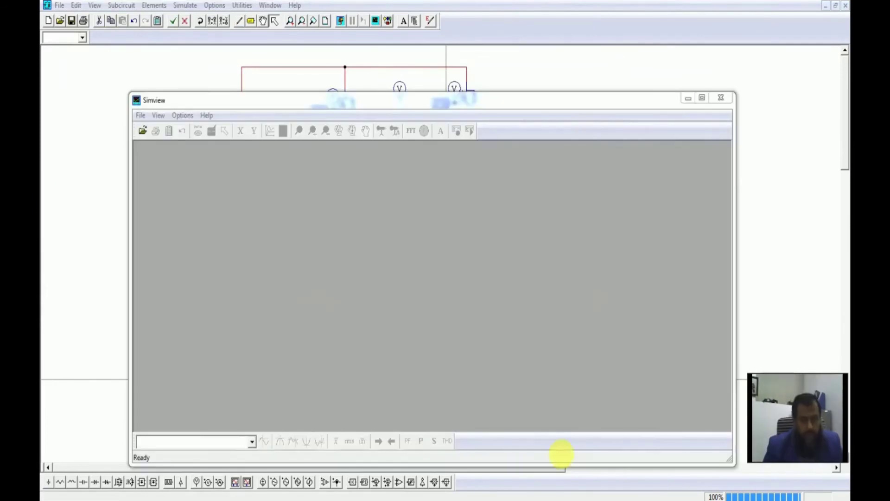
pyautogui.click(721, 98)
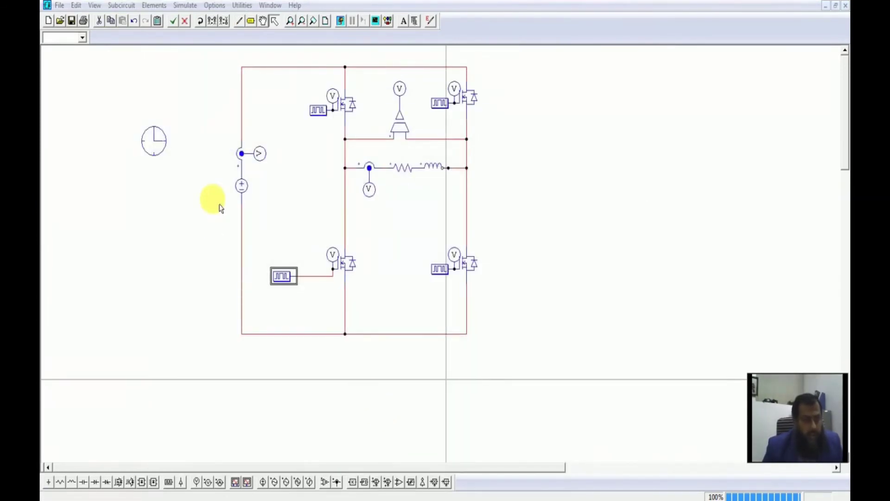
# Step: Check gating block G4's number of points and switching points, and run the simulation again
pyautogui.doubleClick(300, 283)
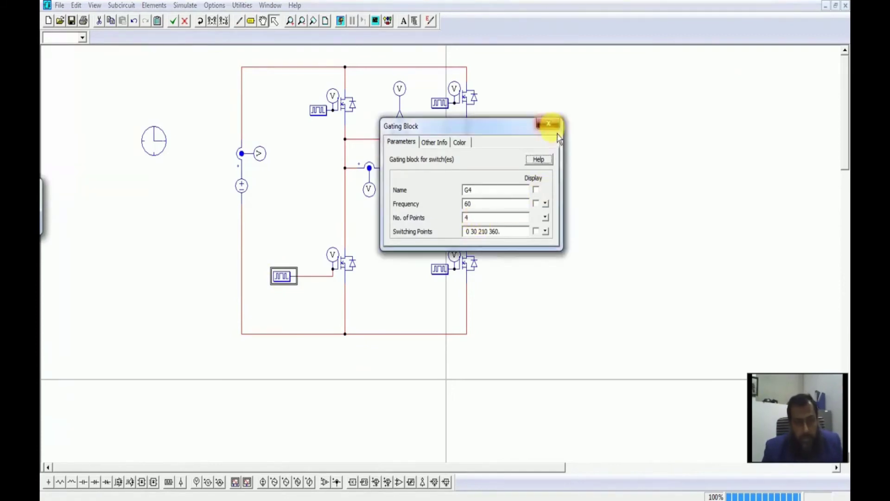
pyautogui.click(549, 123)
pyautogui.click(342, 22)
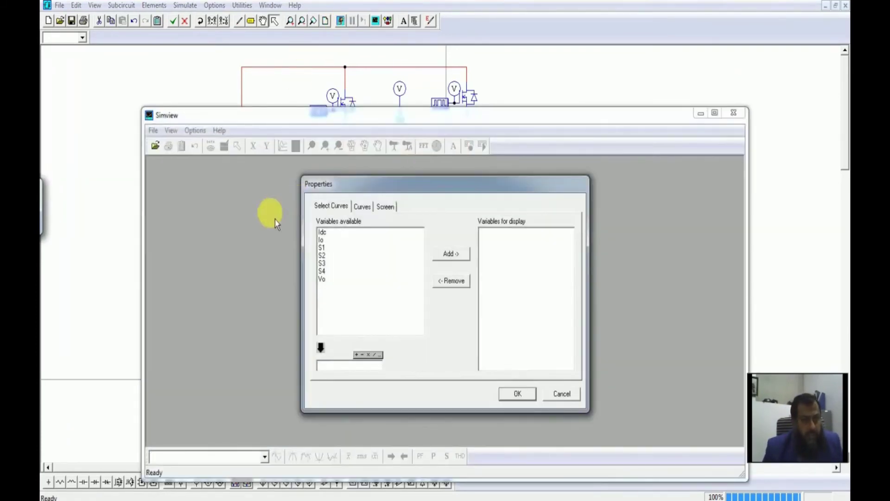
# Step: Plot the output voltage Vo and maximize the waveform viewer to inspect the curve
pyautogui.doubleClick(335, 281)
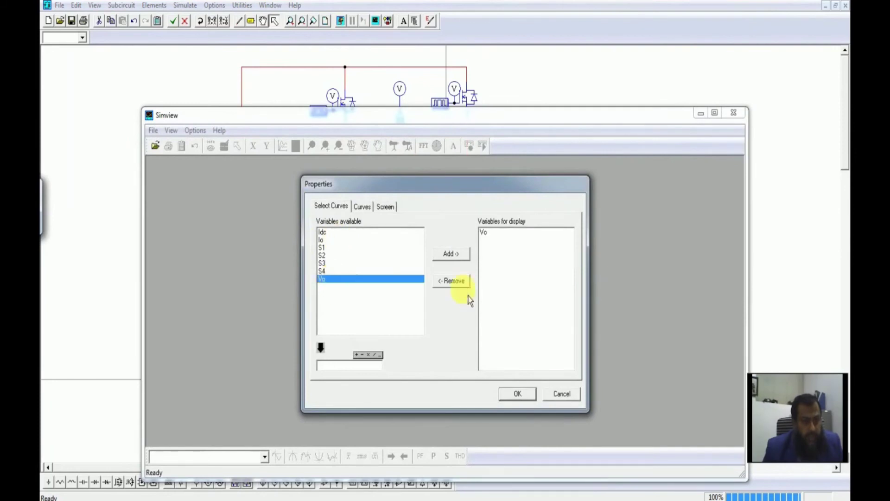
pyautogui.click(516, 393)
pyautogui.doubleClick(483, 167)
pyautogui.doubleClick(514, 116)
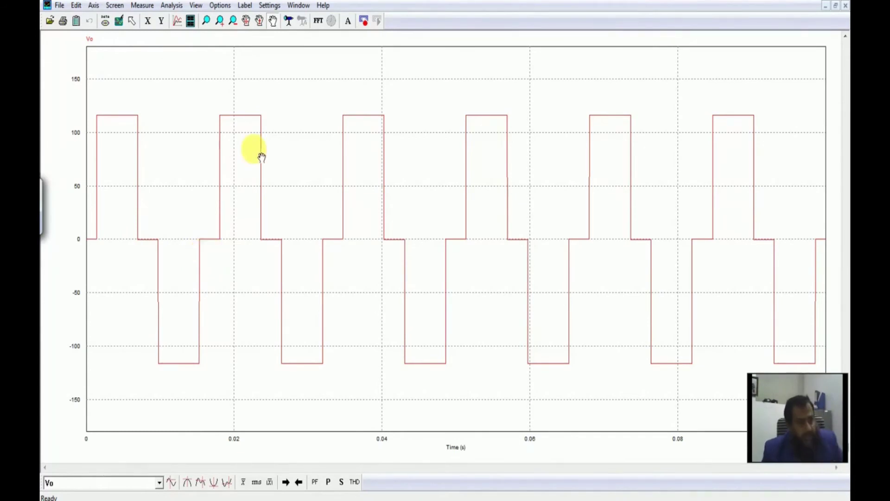
# Step: Display the FFT spectrum of Vo over a 0 to 600 Hz frequency axis and measure its fundamental peak
pyautogui.click(318, 21)
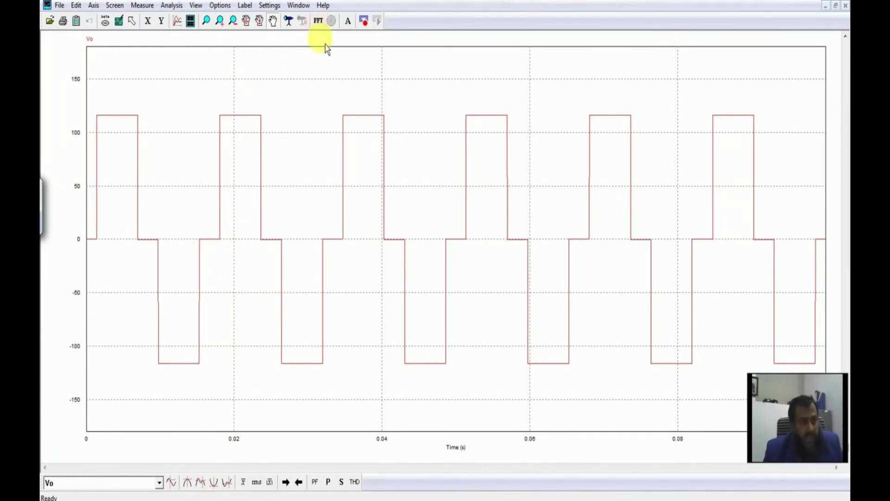
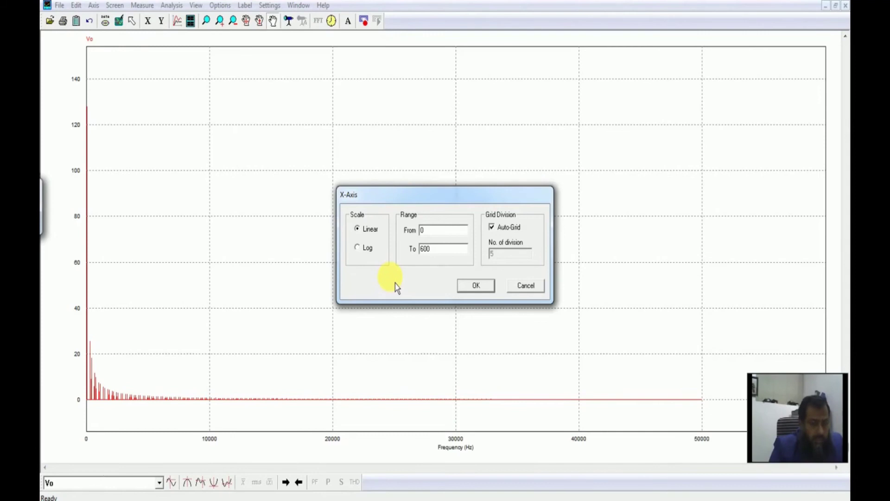
pyautogui.press('Return')
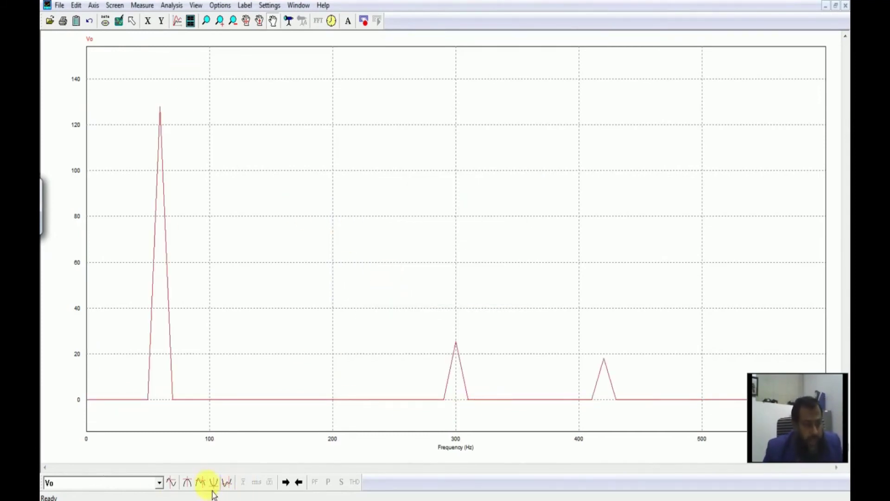
pyautogui.click(187, 482)
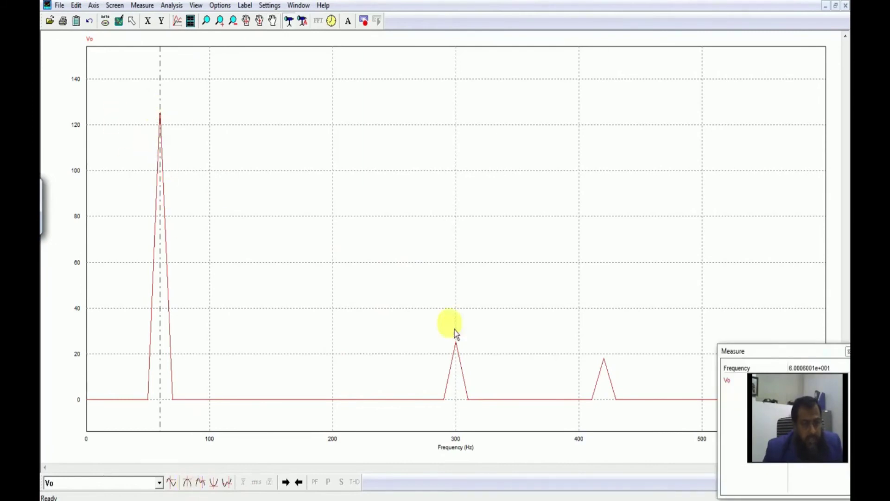
pyautogui.moveTo(783, 388); pyautogui.dragTo(766, 228)
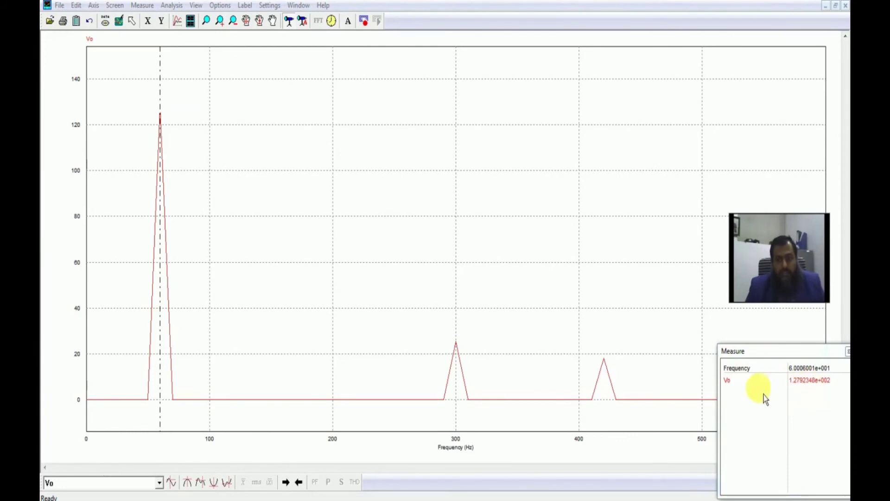
# Step: Advance the measurement cursor along the Vo spectrum to read the amplitudes at 180 Hz and 300 Hz
pyautogui.click(286, 482)
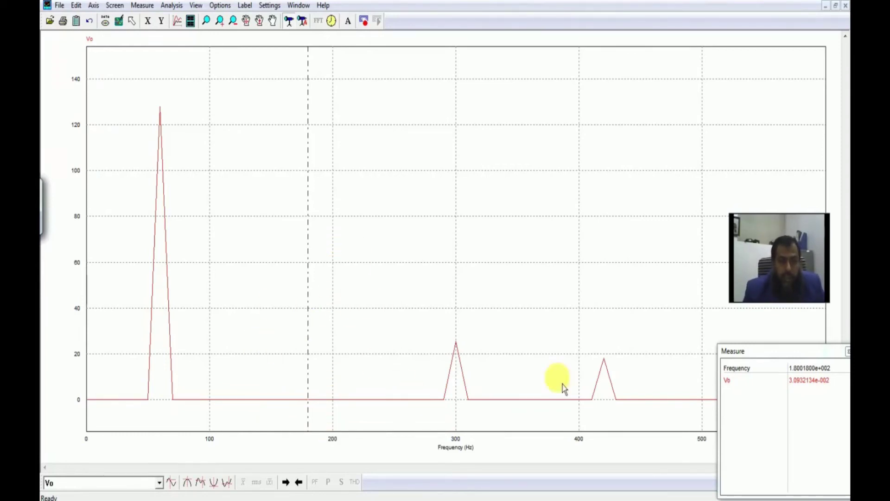
pyautogui.click(288, 490)
pyautogui.click(289, 490)
pyautogui.click(289, 491)
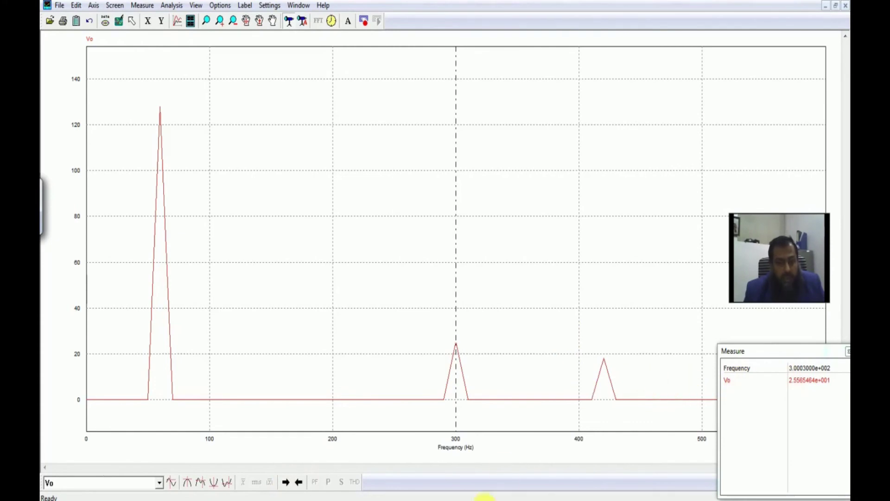
# Step: Switch to OneNote and examine the hand-calculated harmonic voltages V3 and V5 on the Example 8.5 page
pyautogui.hotkey('alt', 'Tab')
pyautogui.click(830, 124)
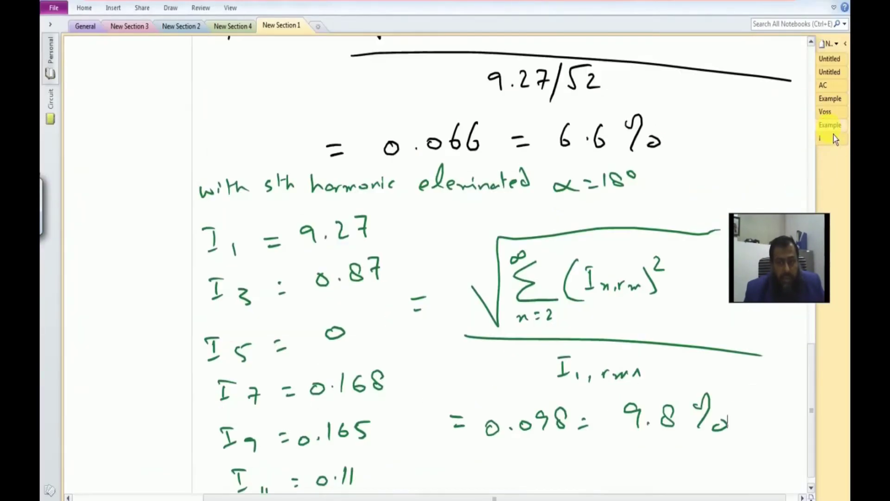
pyautogui.scroll(-1, 476, 238)
pyautogui.scroll(5, 714, 213)
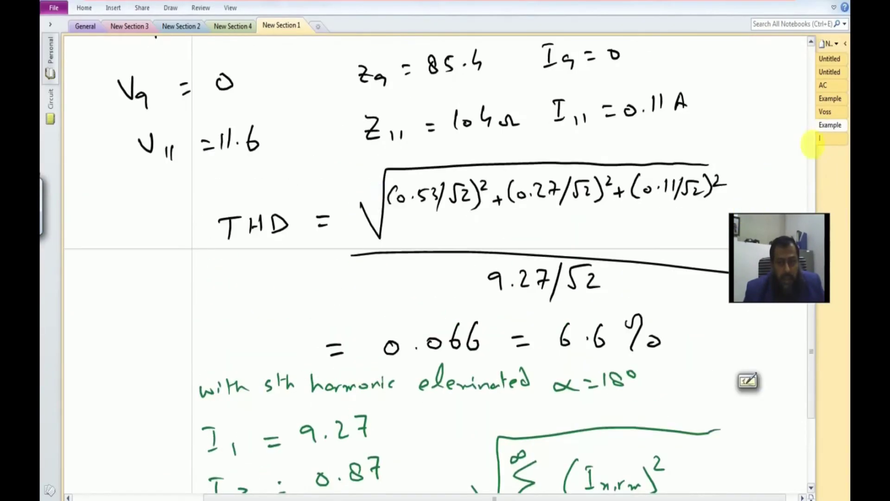
pyautogui.click(830, 138)
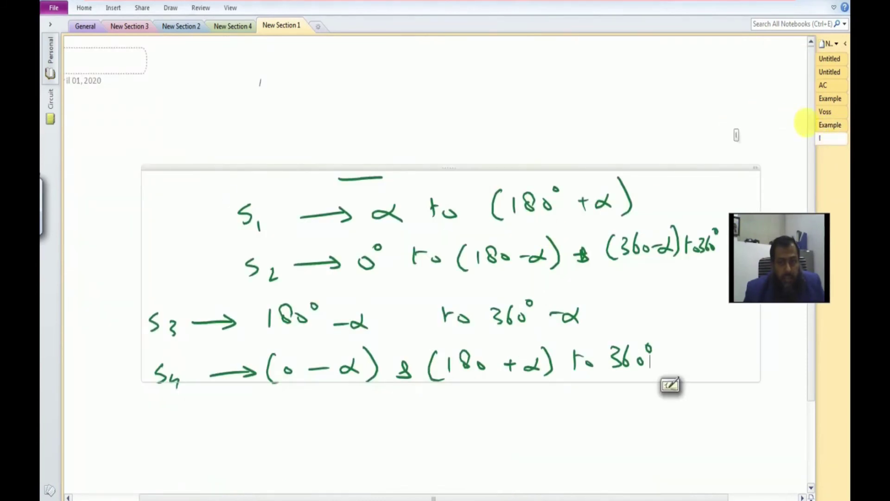
pyautogui.click(830, 125)
pyautogui.scroll(10, 551, 214)
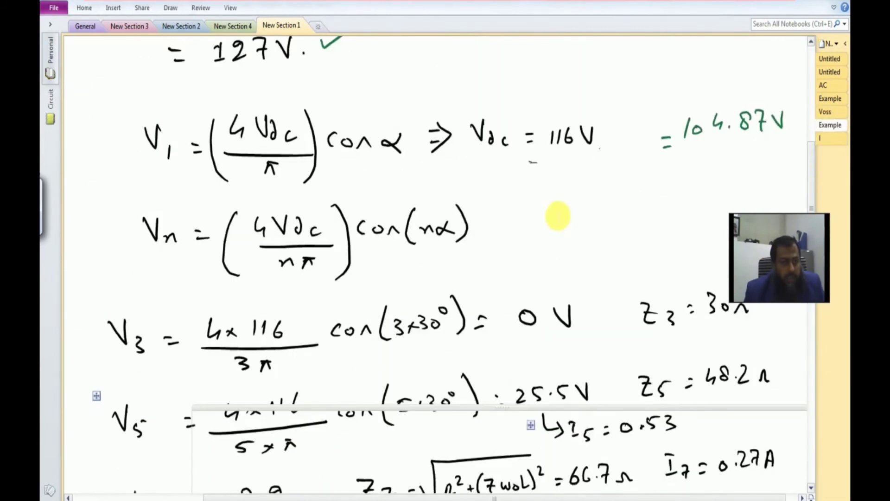
pyautogui.scroll(-3, 554, 251)
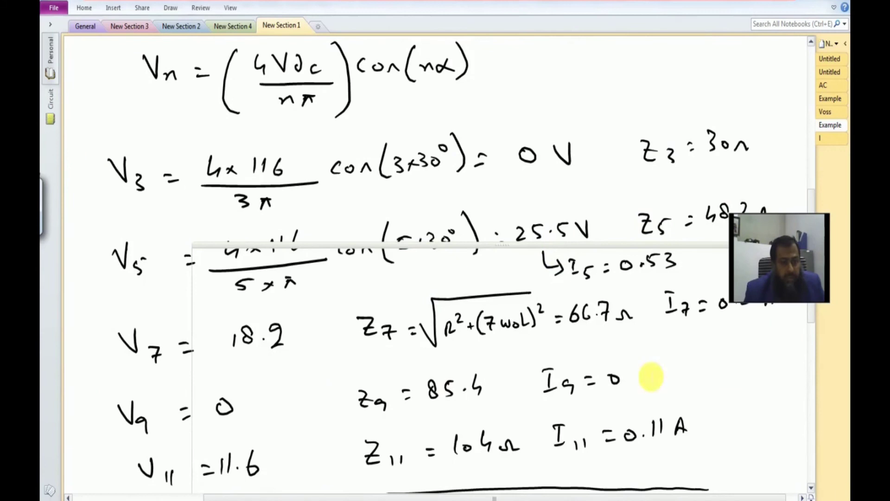
# Step: Switch back to Simview, measure Vo at the 420 Hz harmonic, and move the Measure window over the plot
pyautogui.hotkey('alt', 'Tab')
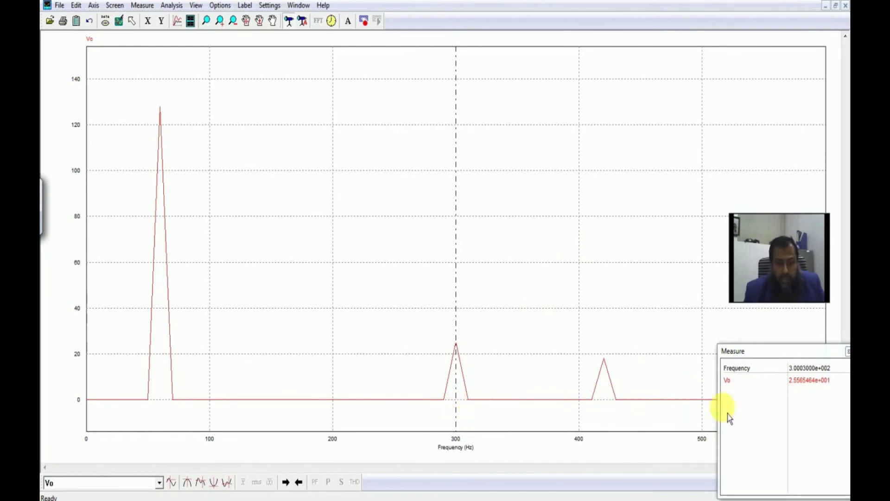
pyautogui.click(286, 482)
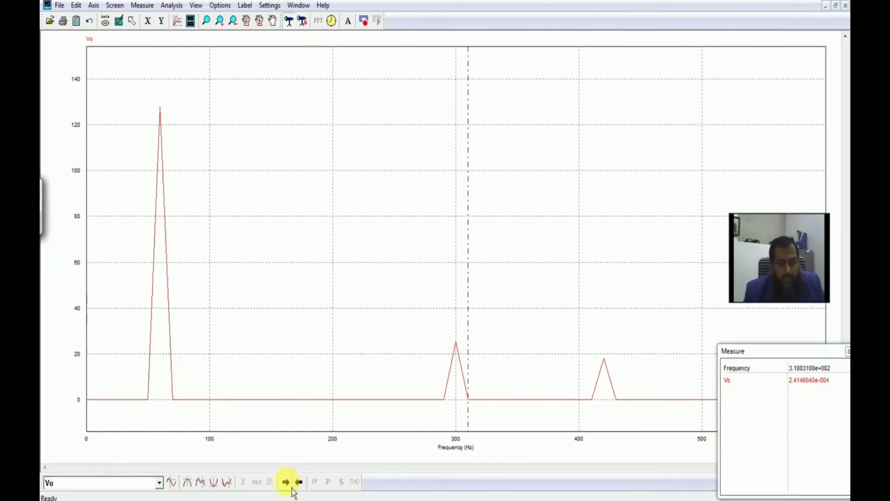
pyautogui.click(293, 492)
pyautogui.click(293, 491)
pyautogui.click(302, 490)
pyautogui.moveTo(825, 352); pyautogui.dragTo(398, 285)
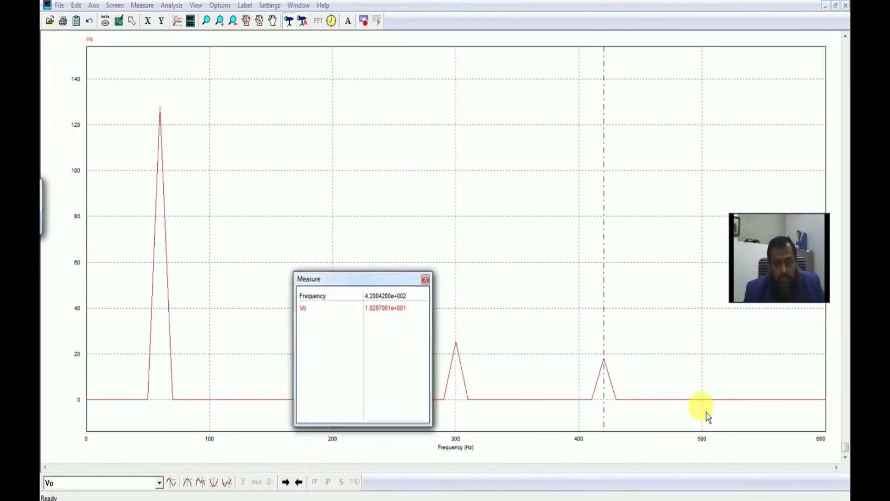
# Step: Extend the frequency axis range to 900 Hz and move the Measure window clear of the spectrum peaks
pyautogui.click(148, 22)
pyautogui.click(440, 249)
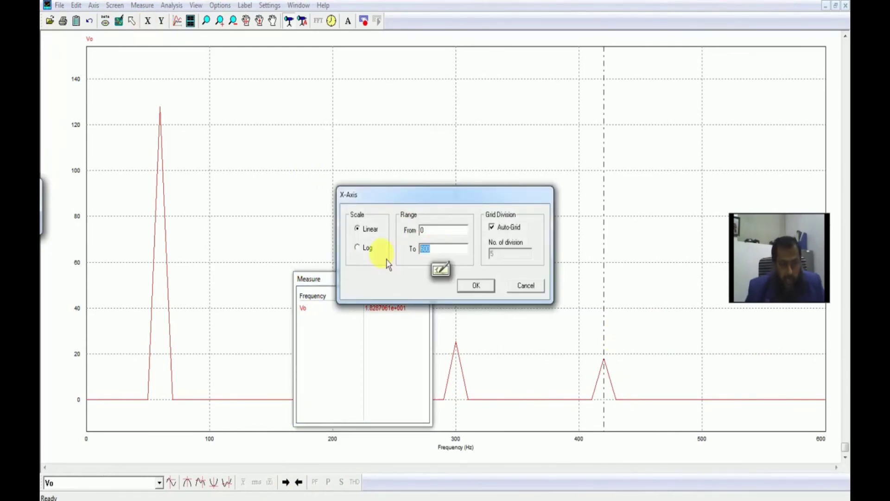
pyautogui.write('200')
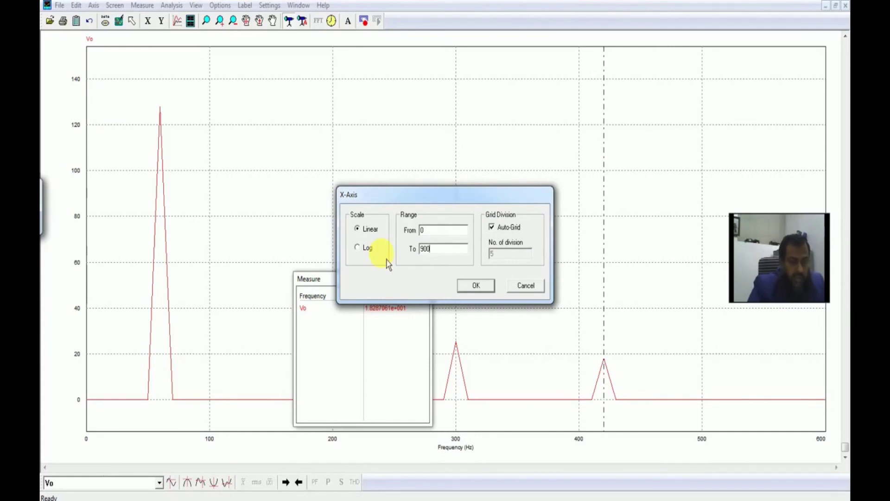
pyautogui.click(477, 285)
pyautogui.moveTo(372, 280); pyautogui.dragTo(457, 298)
pyautogui.moveTo(608, 319); pyautogui.dragTo(791, 348)
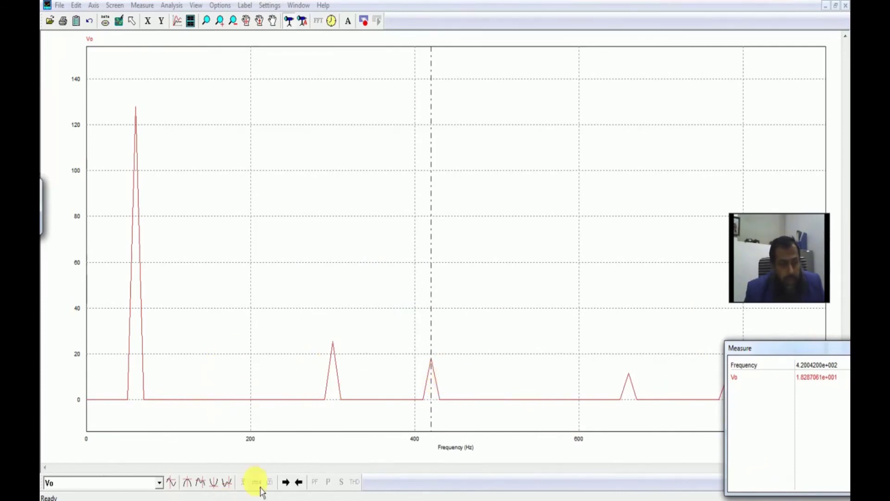
# Step: Advance the measurement cursor to read the Vo amplitude at 540 Hz and at the 660 Hz peak
pyautogui.click(287, 482)
pyautogui.click(287, 483)
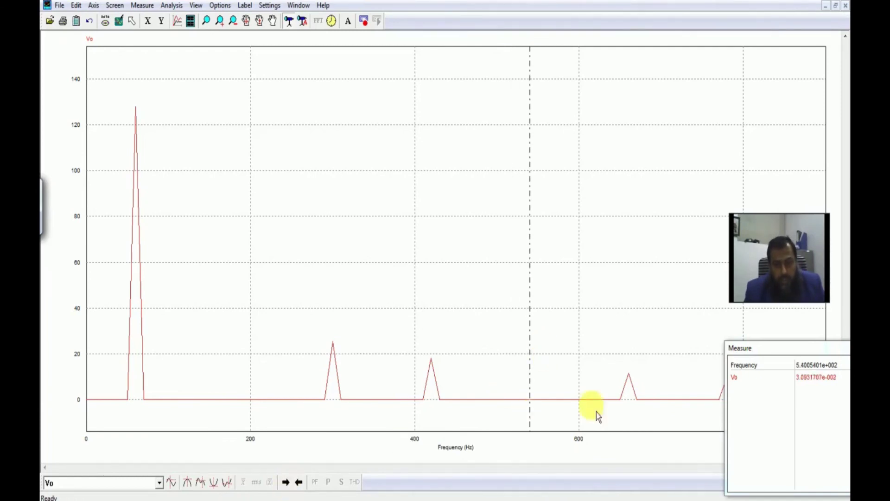
pyautogui.click(286, 483)
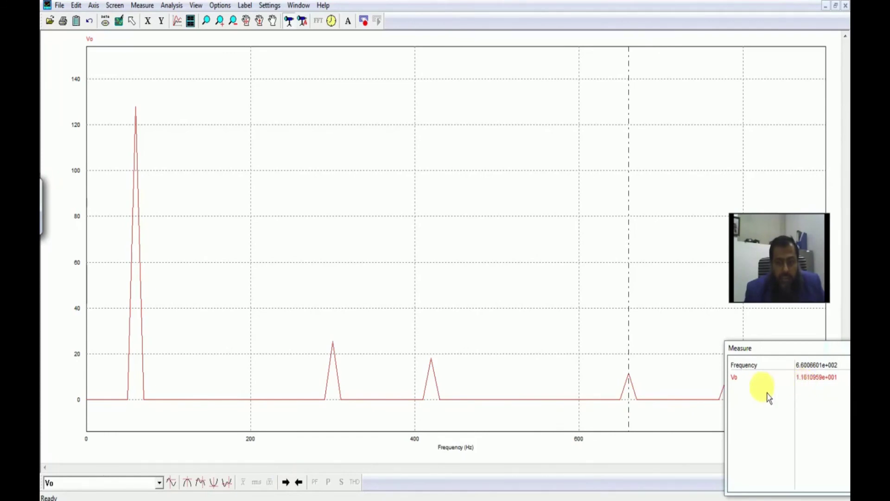
# Step: Switch to OneNote to check the calculated eleventh-harmonic voltage V11, and return to the Simview spectrum
pyautogui.hotkey('alt', 'Tab')
pyautogui.scroll(-4, 555, 334)
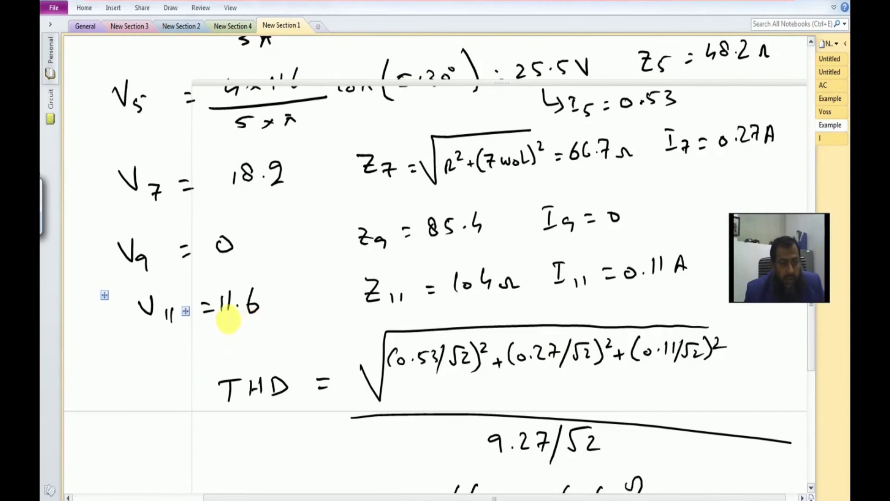
pyautogui.hotkey('alt', 'Tab')
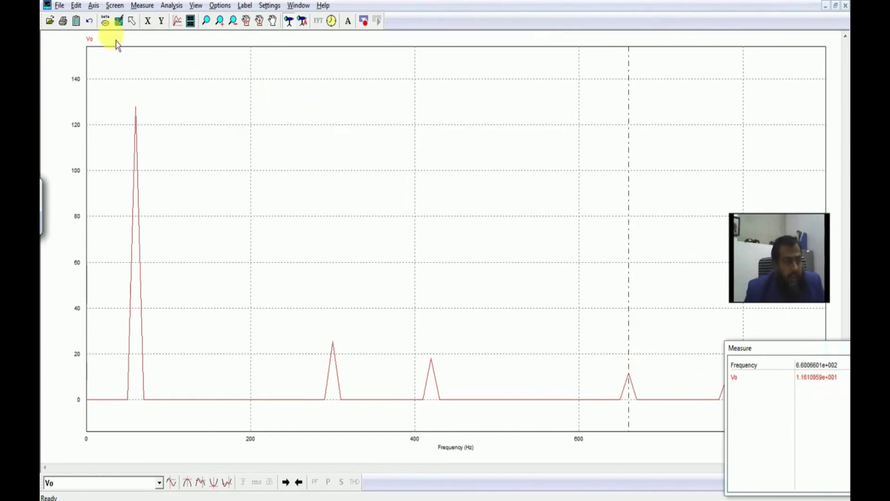
# Step: Replace Vo with the load current Io in the spectrum plot and measure its fundamental at 60 Hz
pyautogui.doubleClick(93, 42)
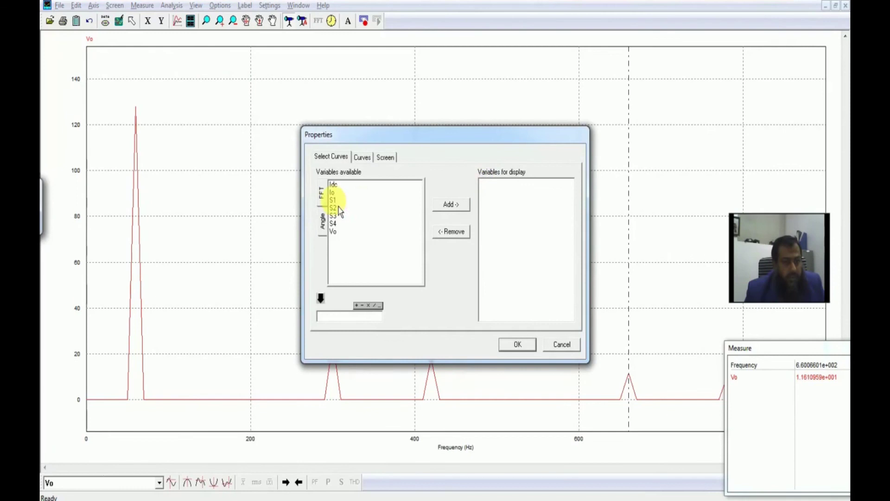
pyautogui.doubleClick(333, 192)
pyautogui.click(518, 345)
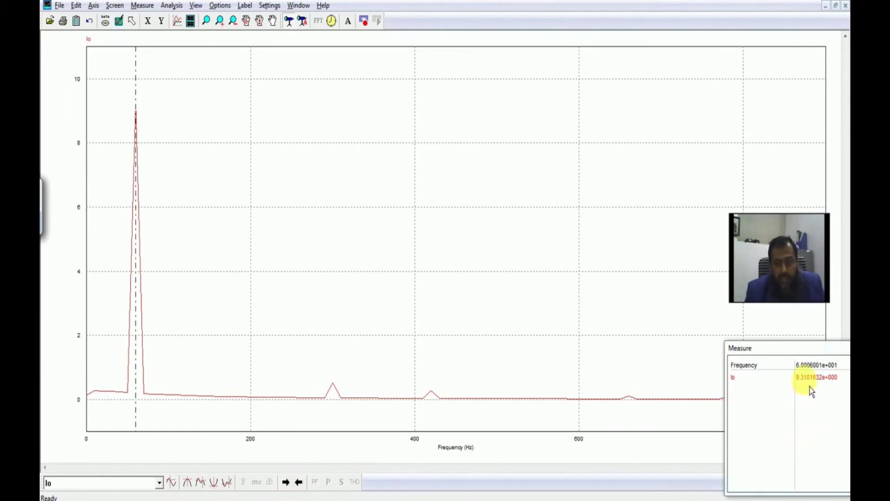
# Step: Switch to OneNote to check the specified fundamental current I1 in Example 8.5, and return to the Io spectrum
pyautogui.hotkey('alt', 'Tab')
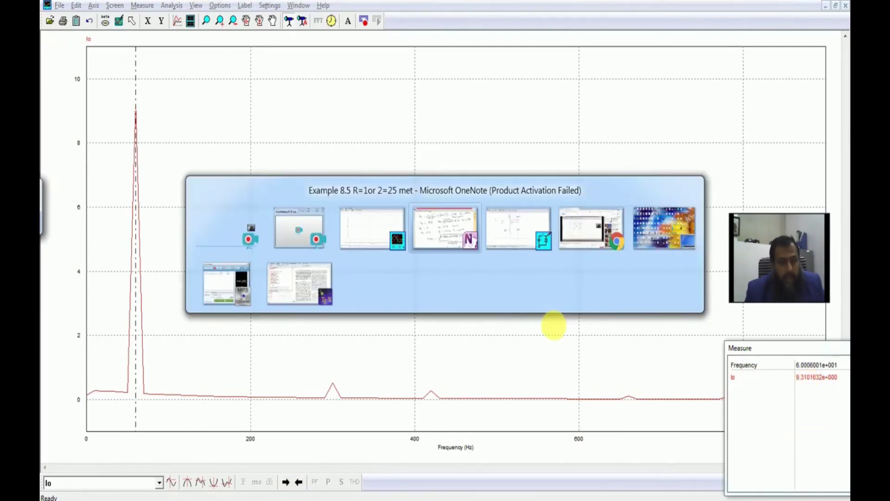
pyautogui.scroll(10, 547, 312)
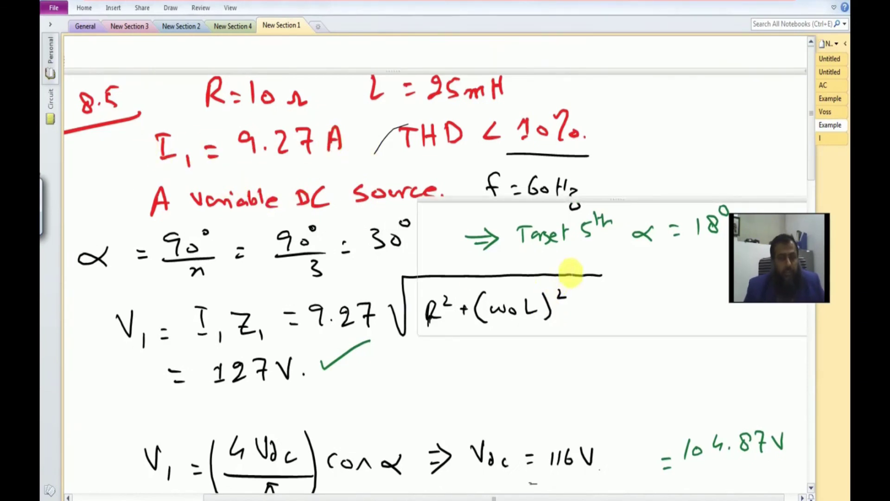
pyautogui.hotkey('alt', 'Tab')
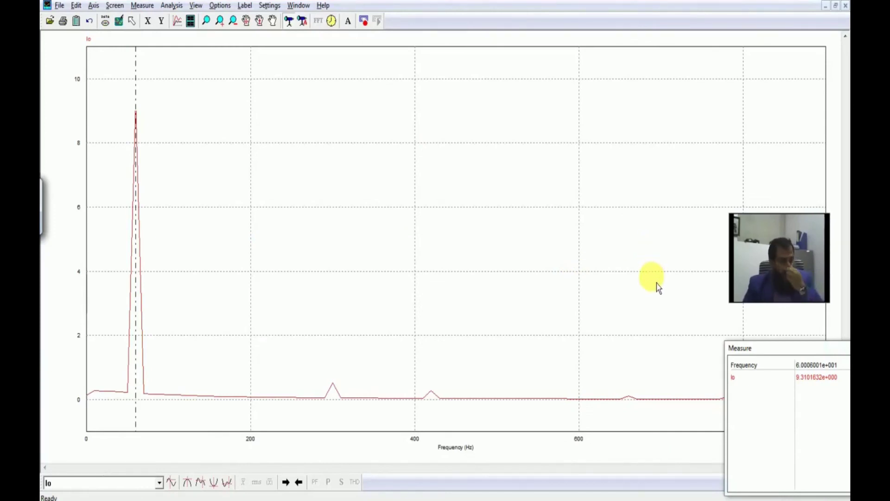